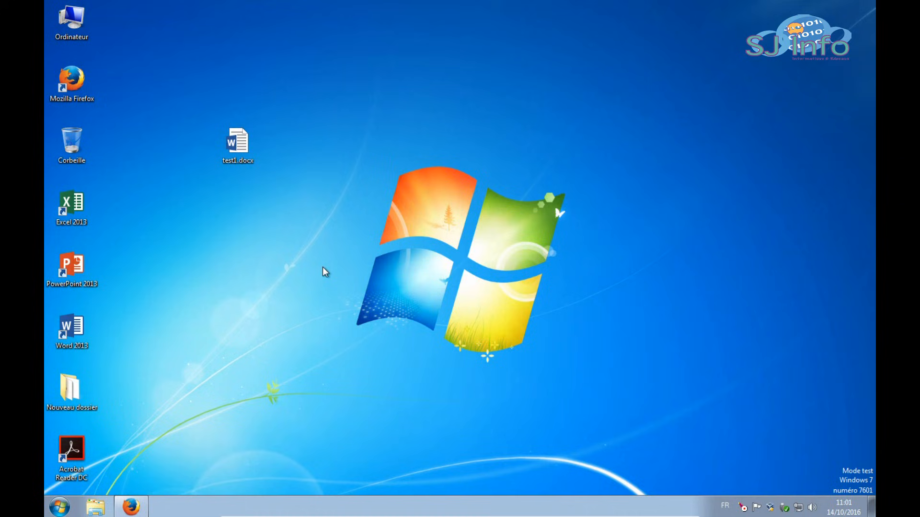
Step: Start Word 2013 and create a blank document
double_click(71, 331)
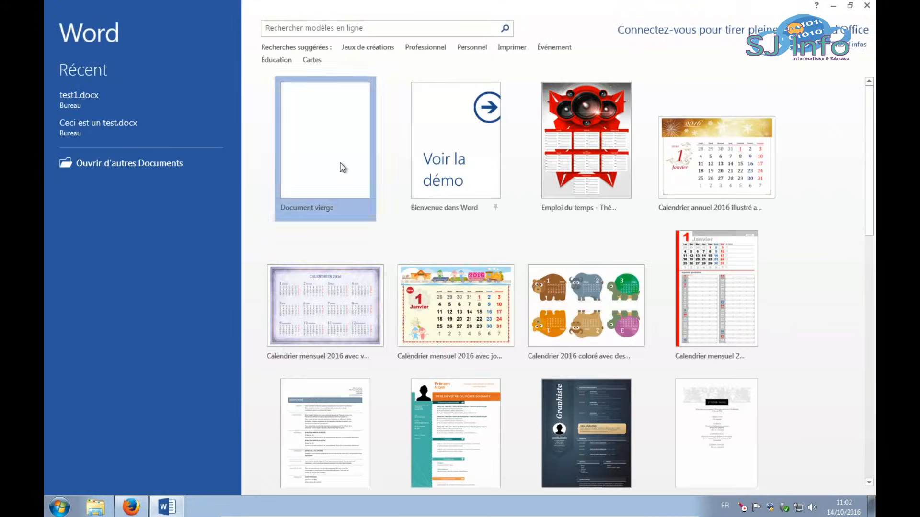
left_click(343, 166)
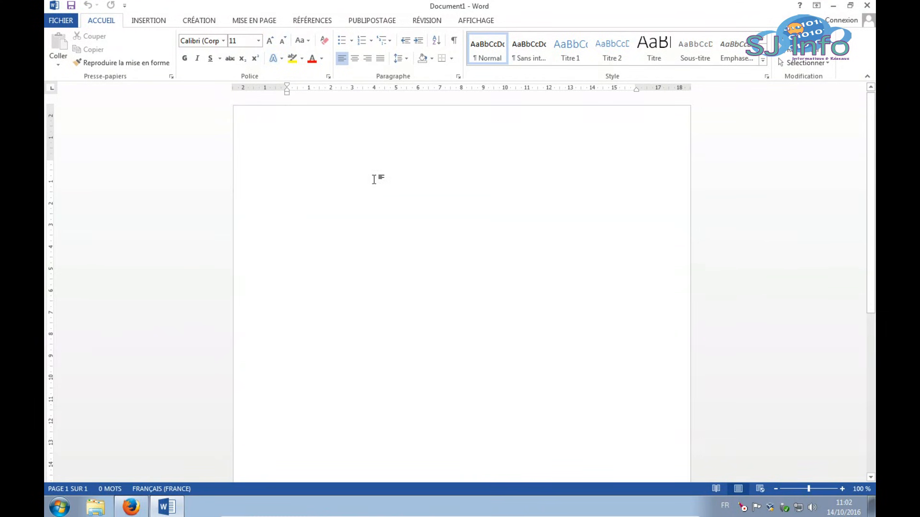
scroll(393, 184, "down", 6)
scroll(393, 184, "up", 6)
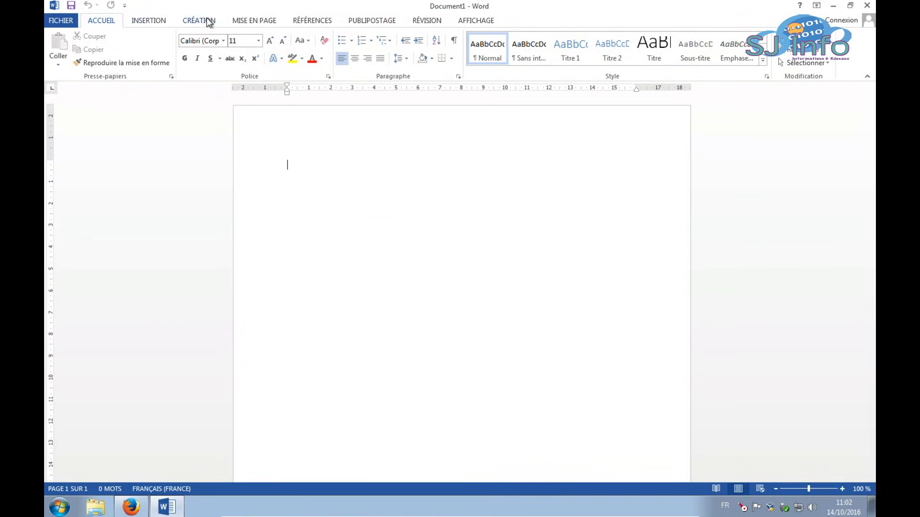
Step: In the page setup, set the multiple-page layout to Disposition Livre and the gutter (Reliure) to 1 cm
left_click(253, 22)
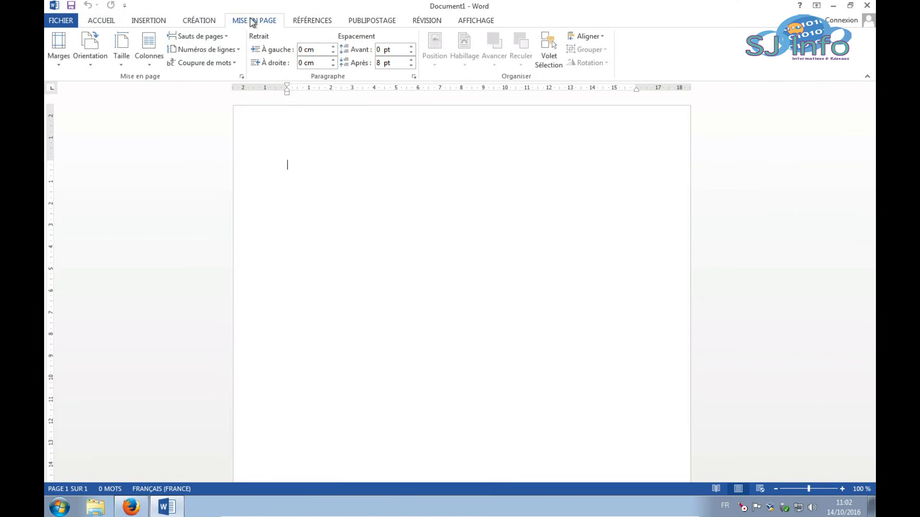
left_click(241, 77)
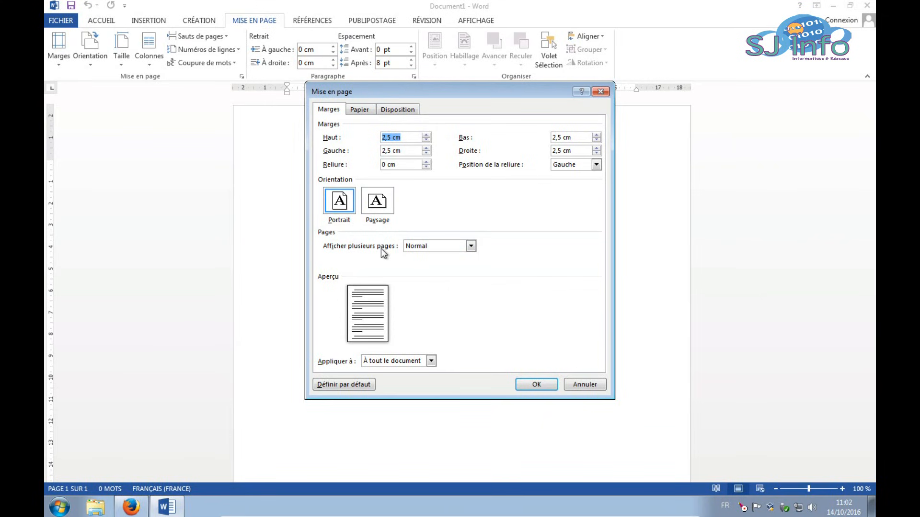
left_click(419, 249)
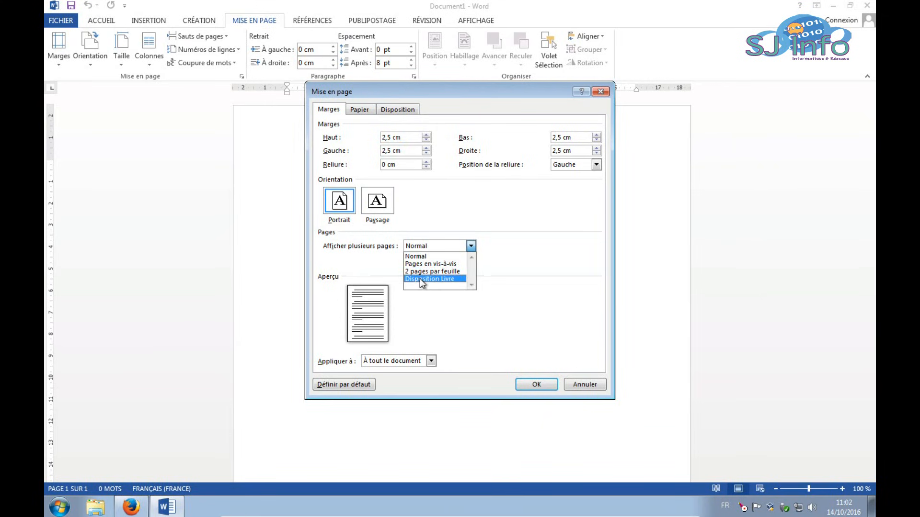
left_click(420, 278)
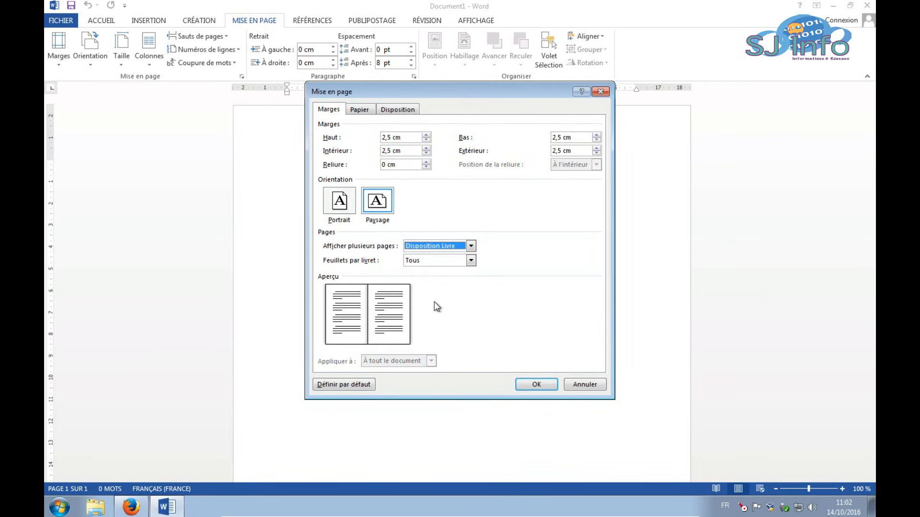
left_click(426, 162)
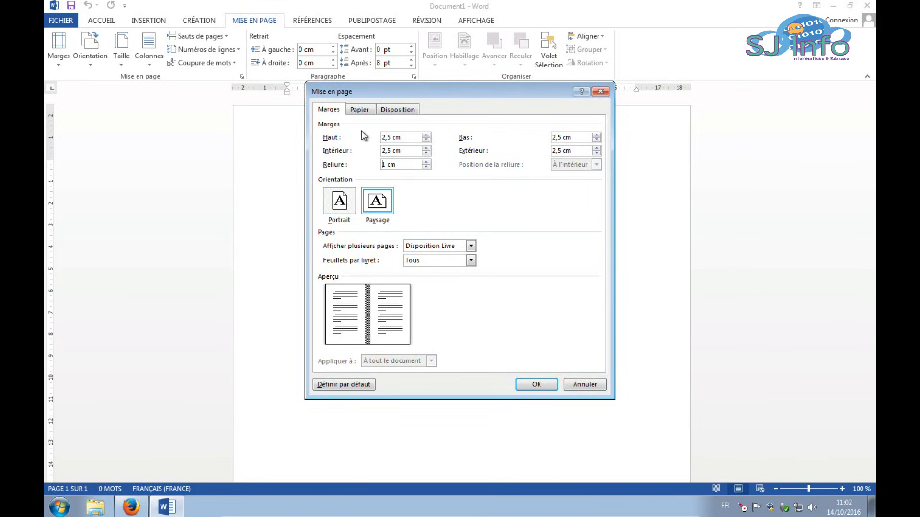
Step: Review the available paper formats, keep A4, and apply the page setup to the document
left_click(363, 110)
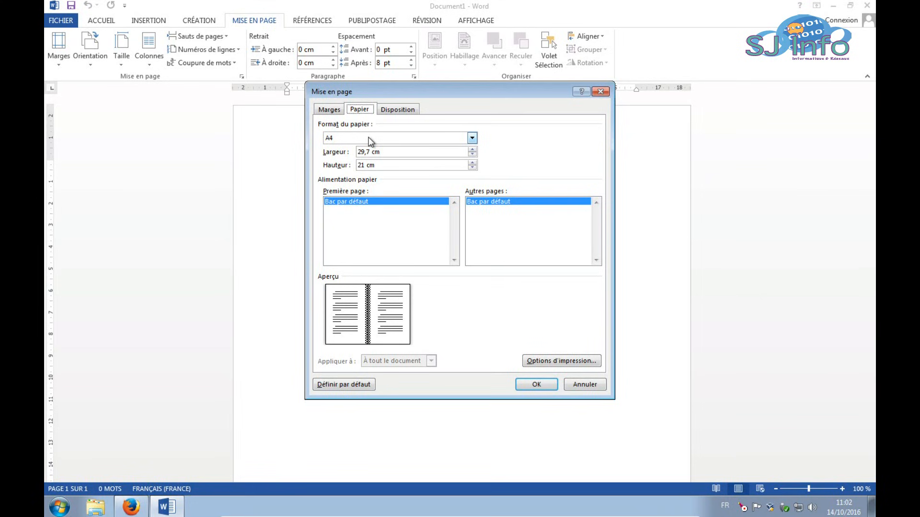
left_click(370, 140)
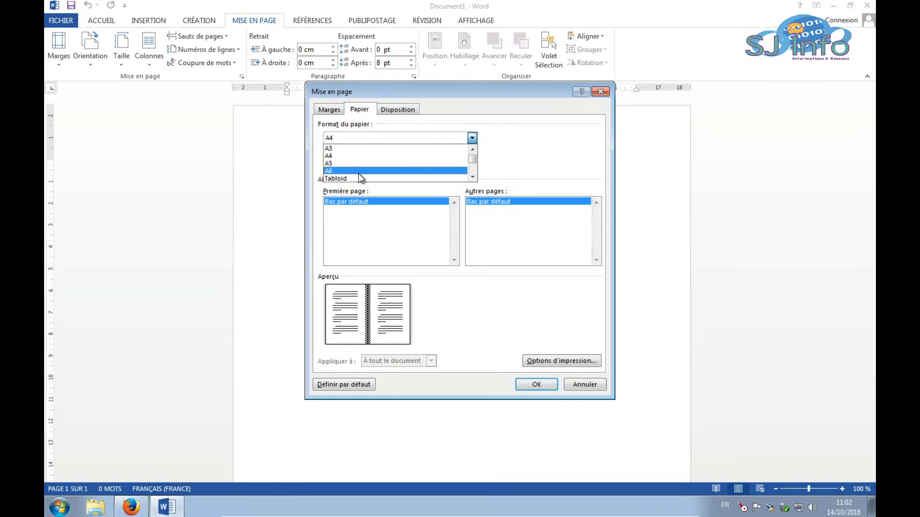
left_click(525, 146)
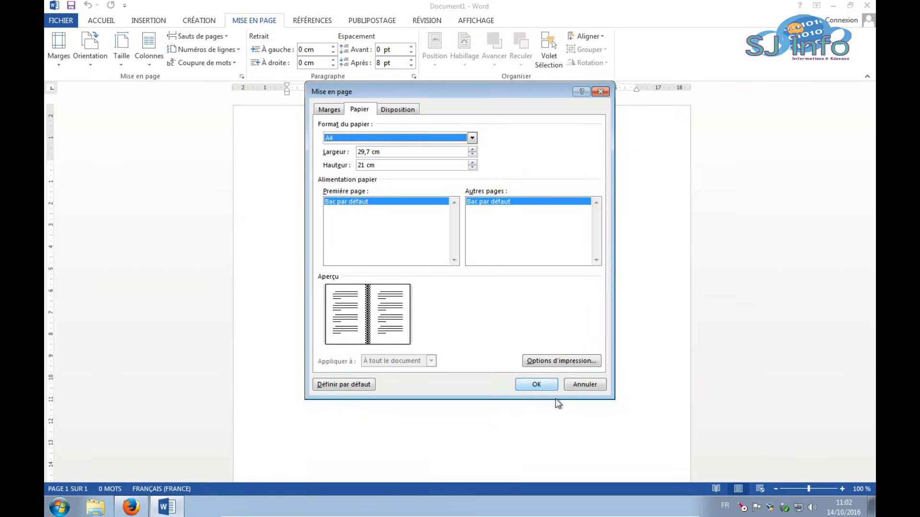
left_click(537, 385)
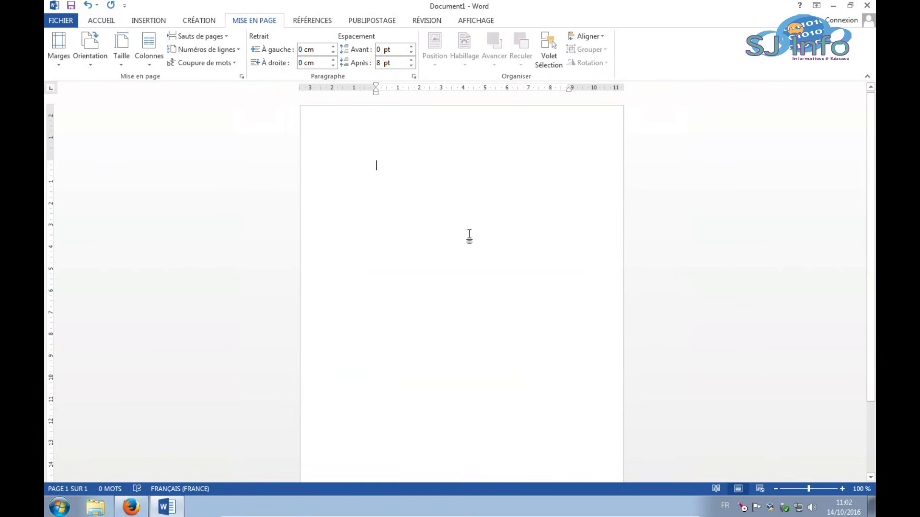
Step: Copy the selected Latin sample text from Firefox and paste it into the blank Word document
scroll(469, 236, "down", 3)
scroll(470, 236, "up", 3)
left_click(131, 506)
right_click(395, 193)
left_click(405, 193)
left_click(167, 506)
key("ctrl+v")
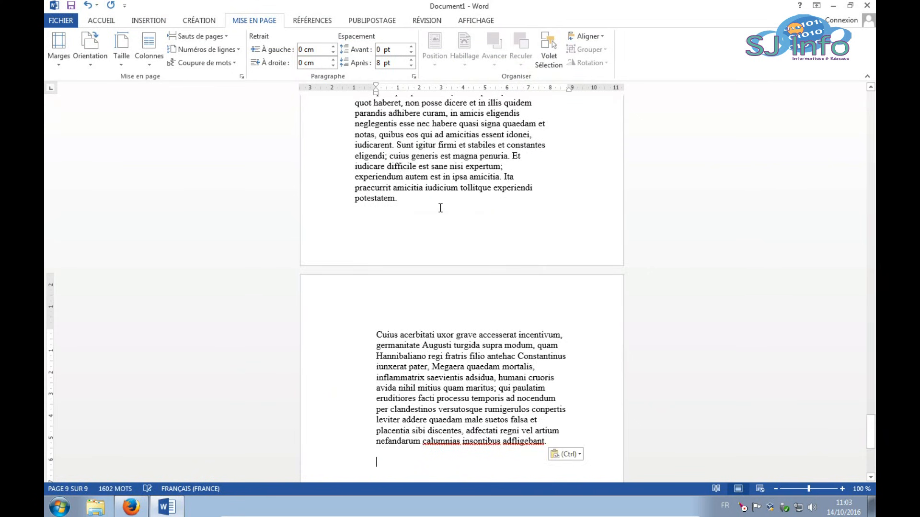
Step: Insert a centred page number at the bottom of the pages and leave the footer
scroll(440, 207, "up", 20)
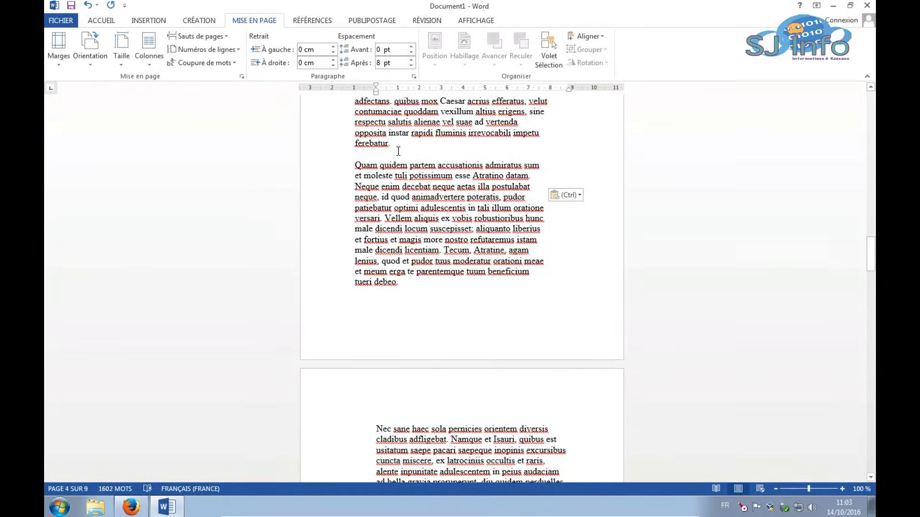
left_click(149, 20)
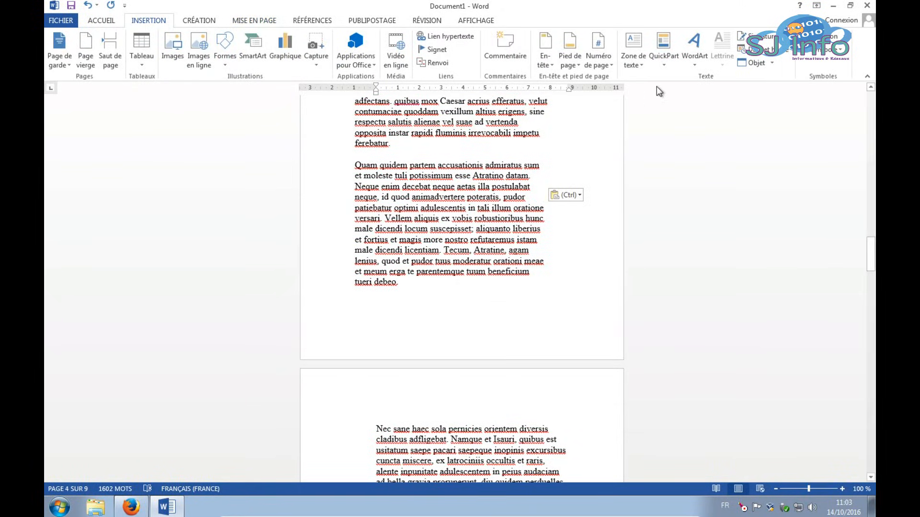
left_click(610, 69)
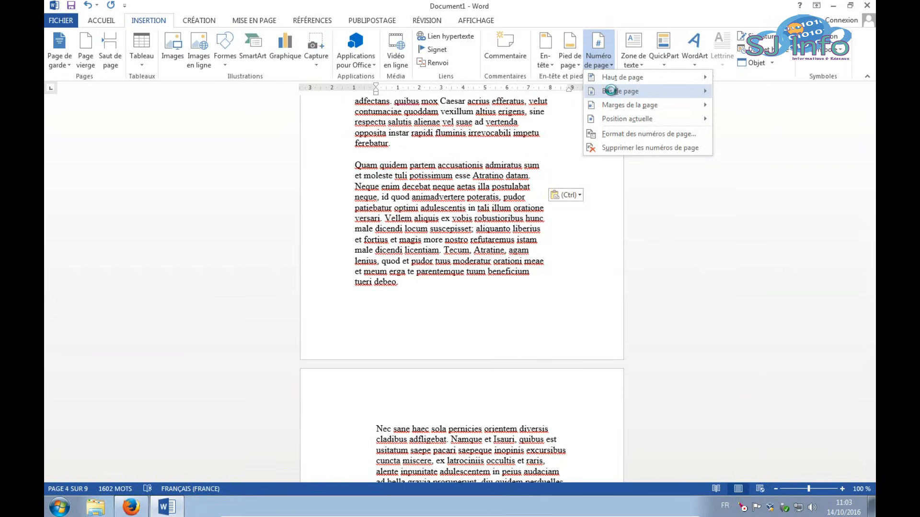
mouse_move(614, 92)
left_click(485, 200)
double_click(496, 280)
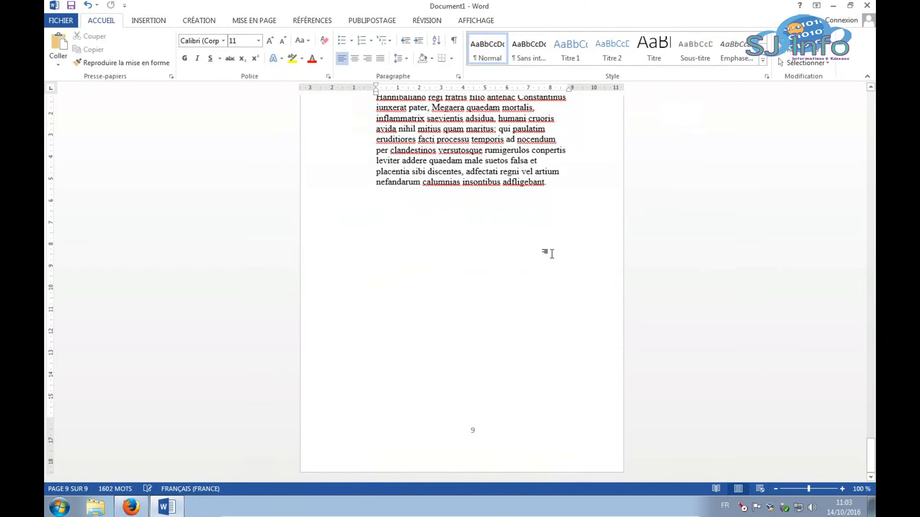
Step: Justify all of the document's body text
scroll(559, 233, "up", 20)
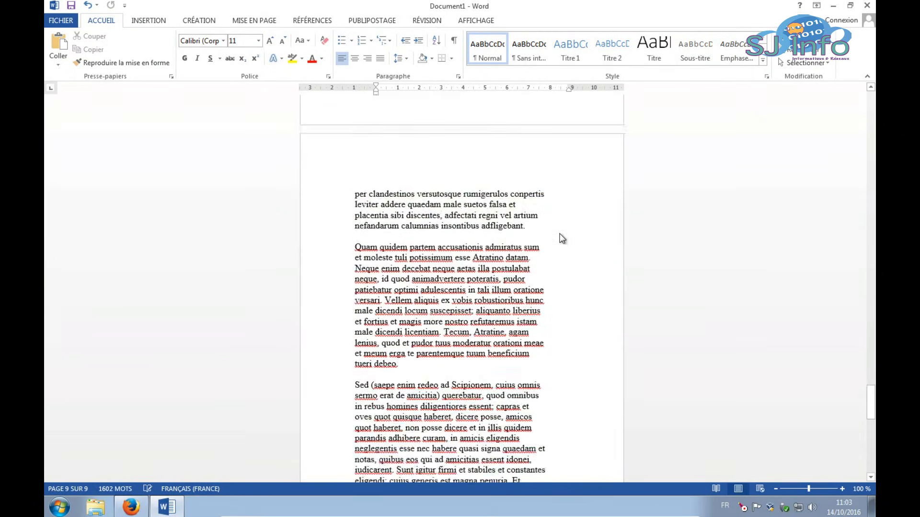
scroll(560, 233, "up", 20)
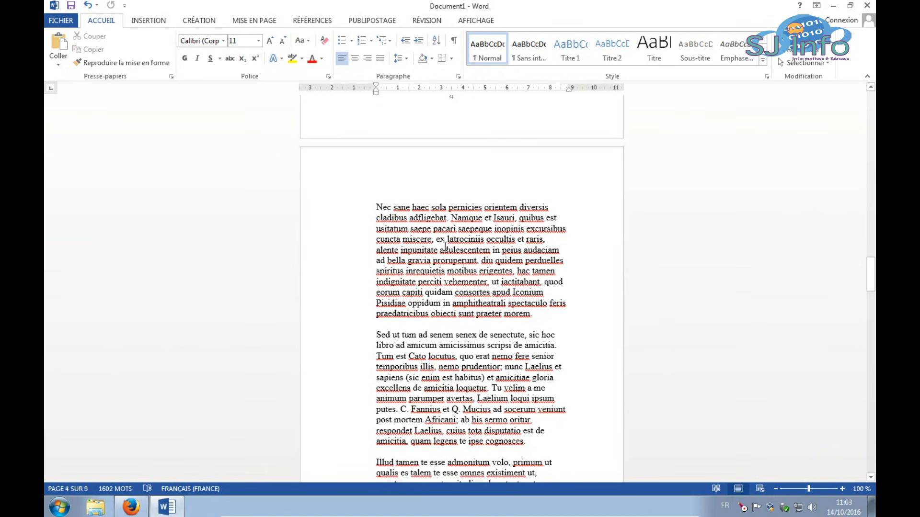
key("ctrl+a")
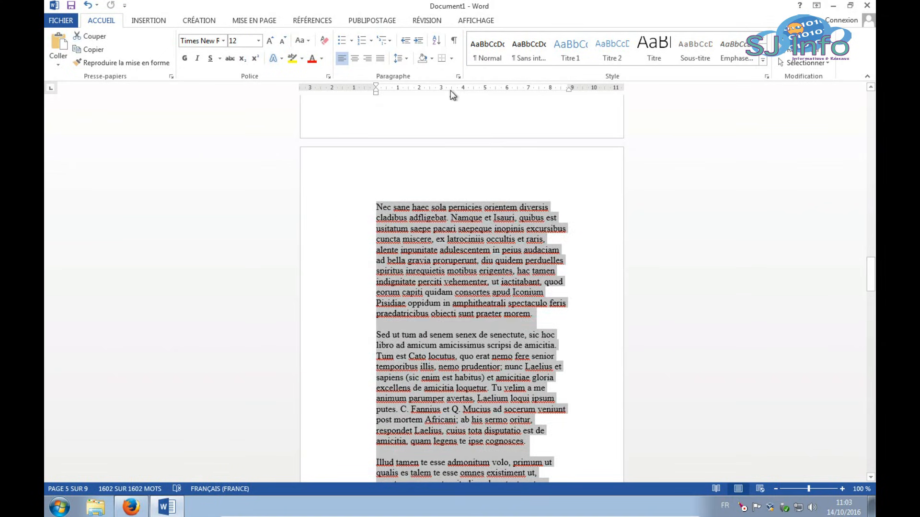
scroll(479, 192, "up", 3)
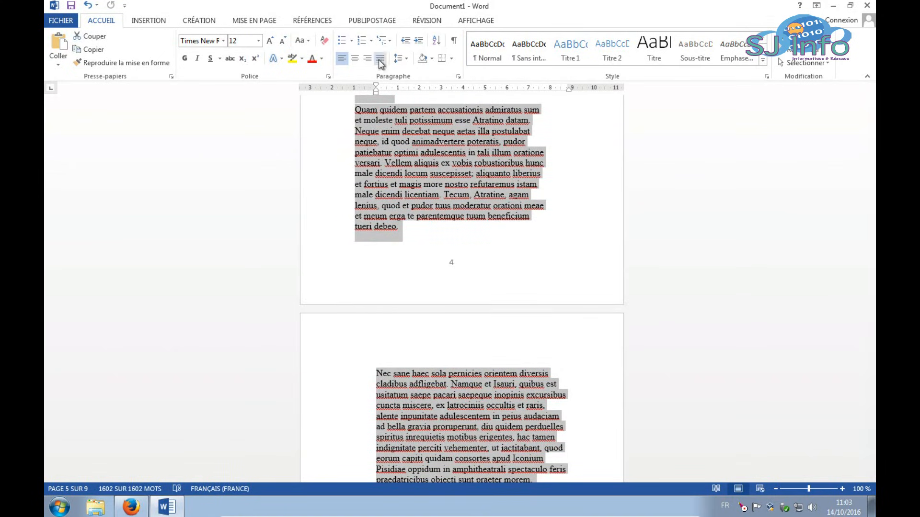
left_click(380, 58)
left_click(566, 203)
scroll(529, 200, "up", 3)
scroll(530, 200, "up", 20)
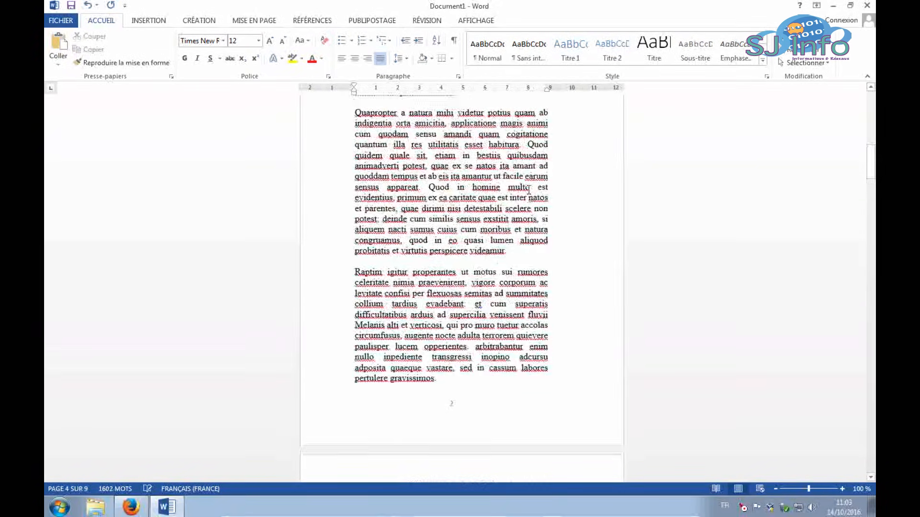
scroll(529, 190, "up", 5)
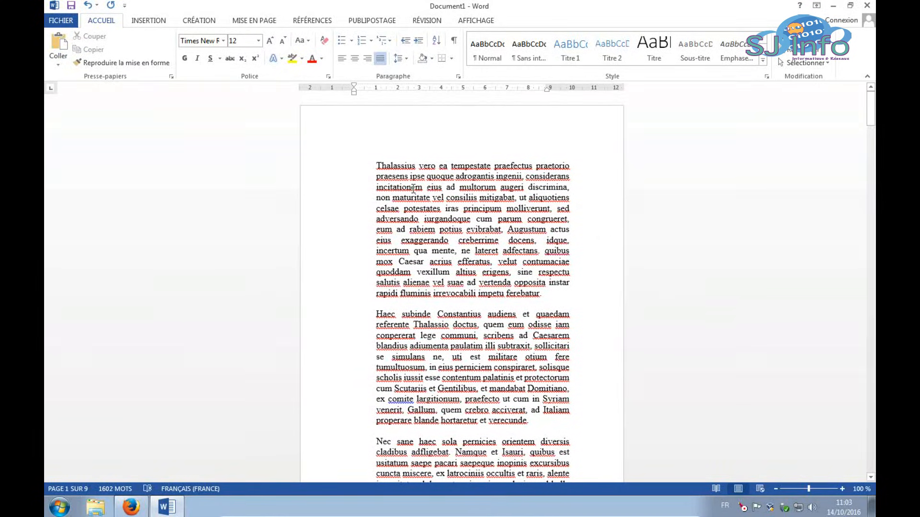
Step: Print all pages one-sided to PDFCreator and save the output on the desktop as Document1.pdf
left_click(60, 20)
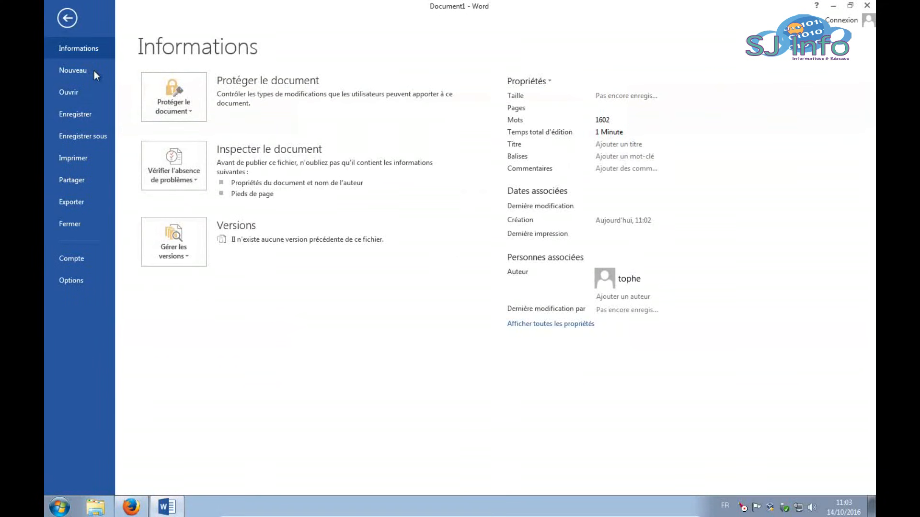
left_click(72, 157)
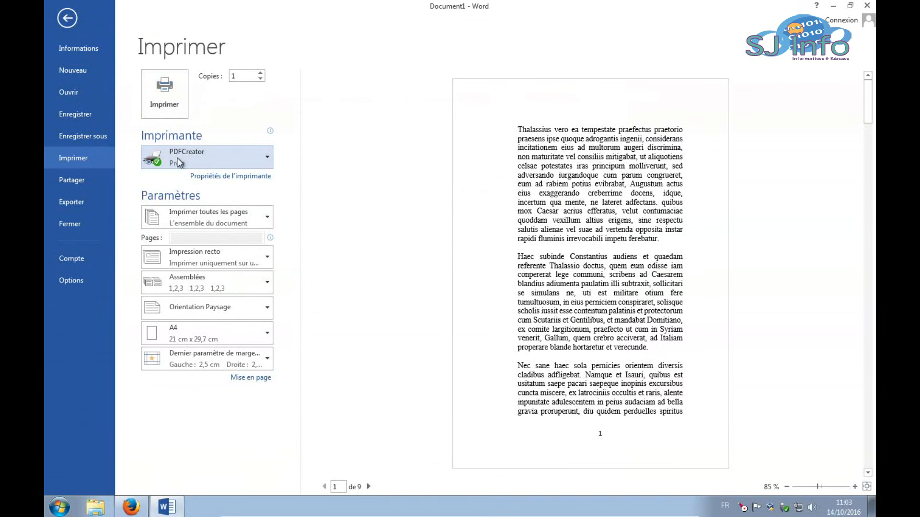
mouse_move(202, 156)
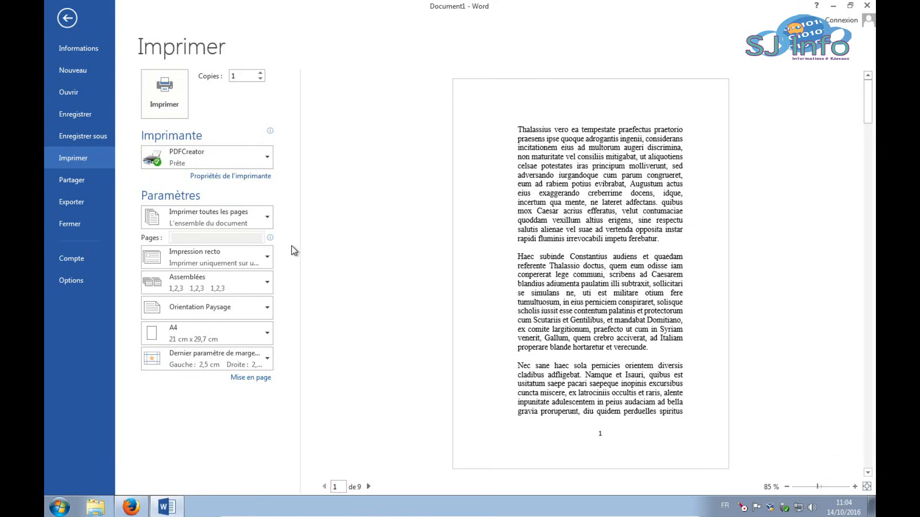
left_click(261, 259)
left_click(263, 257)
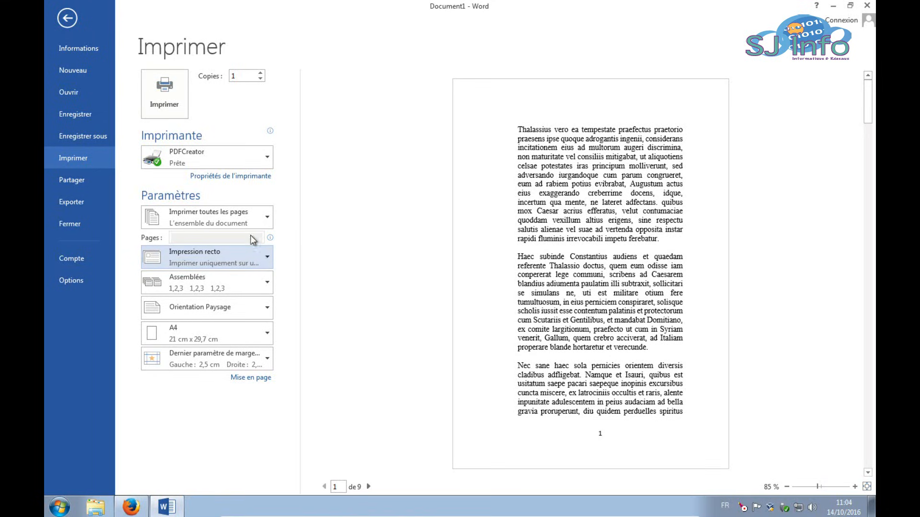
left_click(164, 96)
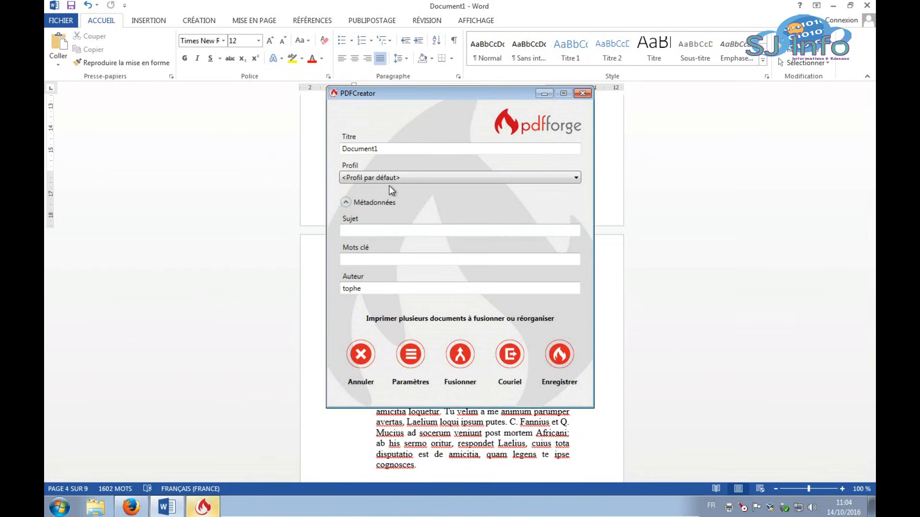
left_click(559, 358)
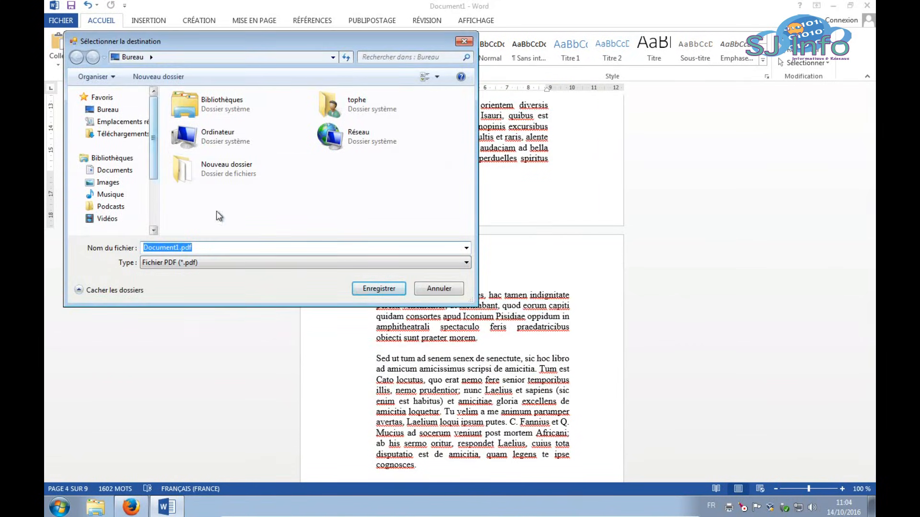
left_click(374, 289)
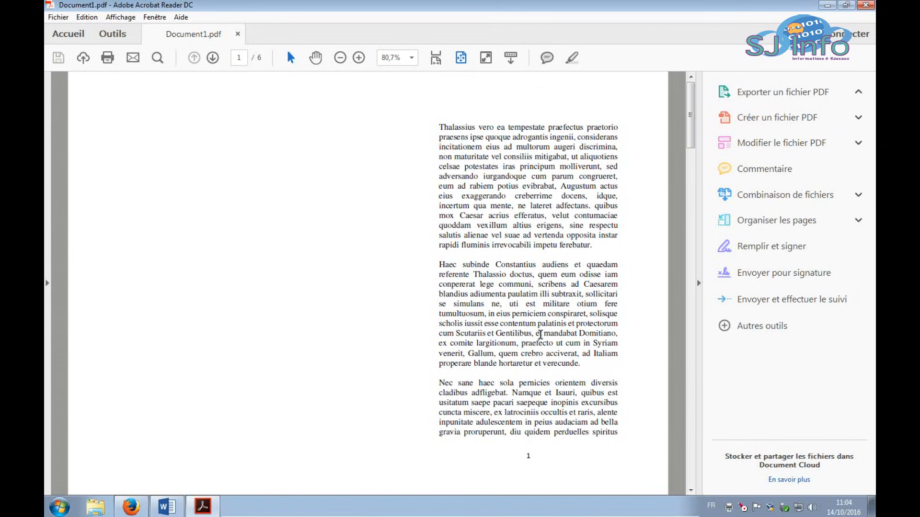
Step: Examine how the numbered pages are arranged side by side on the sheets of Document1.pdf
scroll(540, 334, "down", 5)
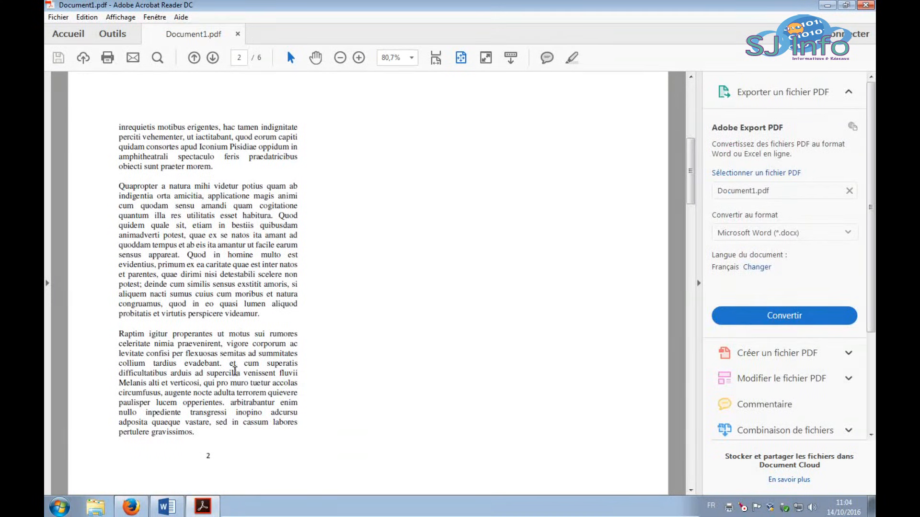
scroll(448, 388, "down", 10)
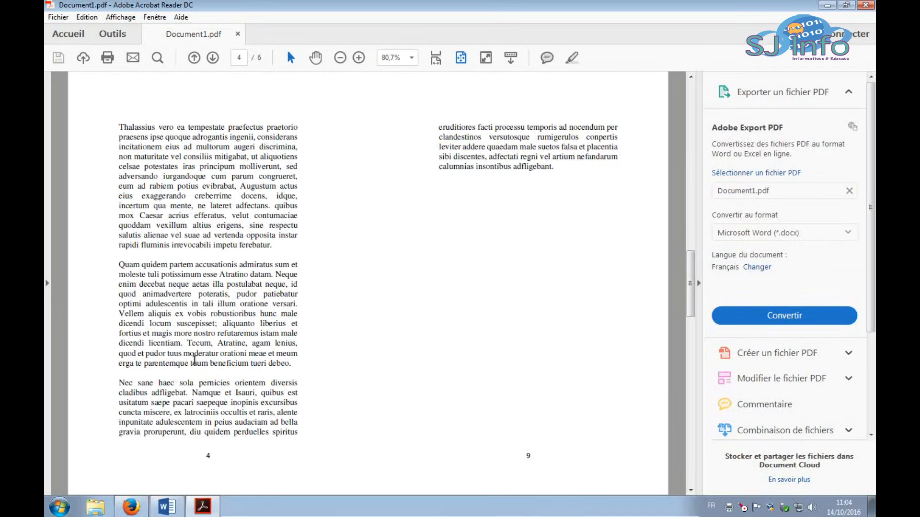
scroll(492, 374, "down", 5)
scroll(206, 350, "down", 5)
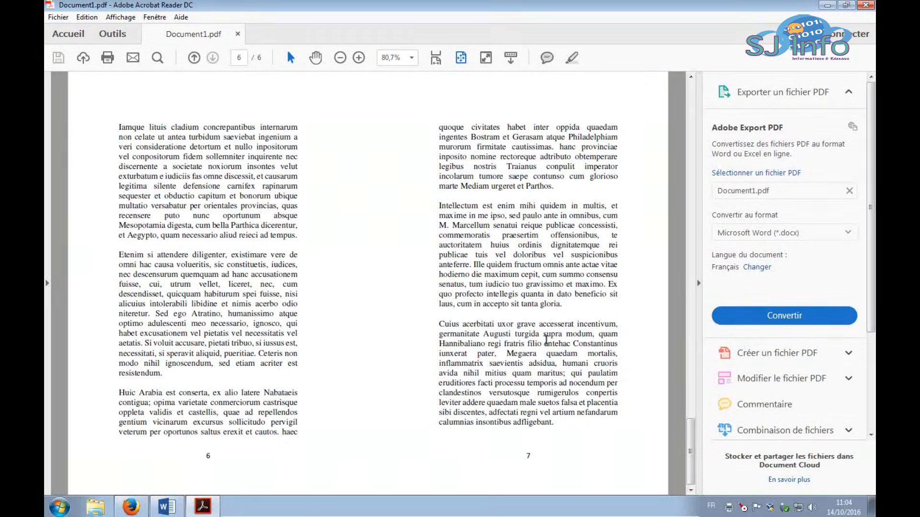
scroll(546, 340, "up", 10)
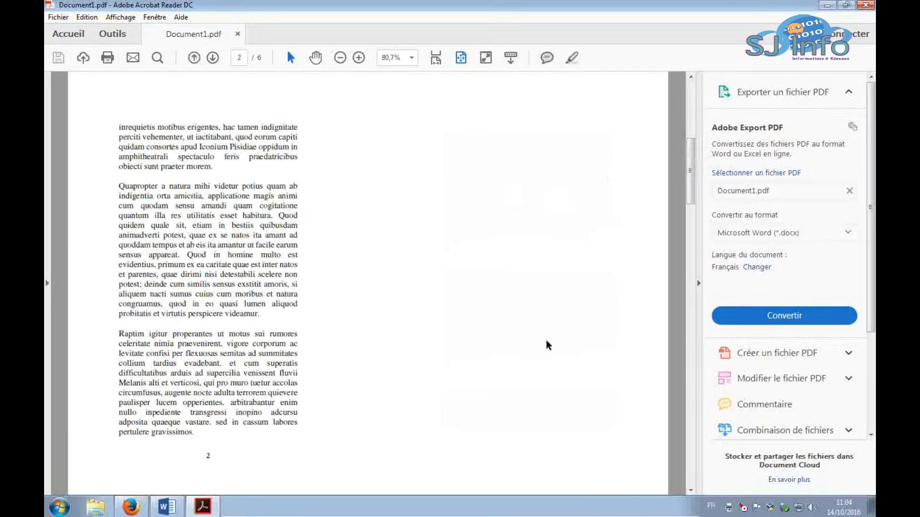
scroll(546, 341, "down", 10)
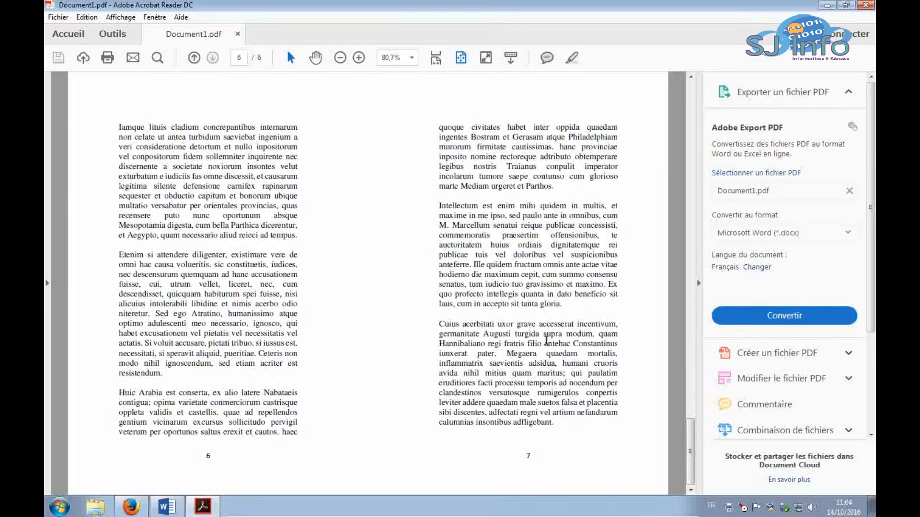
Step: Close Document1.pdf and export the Word document as a PDF named test.pdf on the desktop
scroll(547, 340, "up", 15)
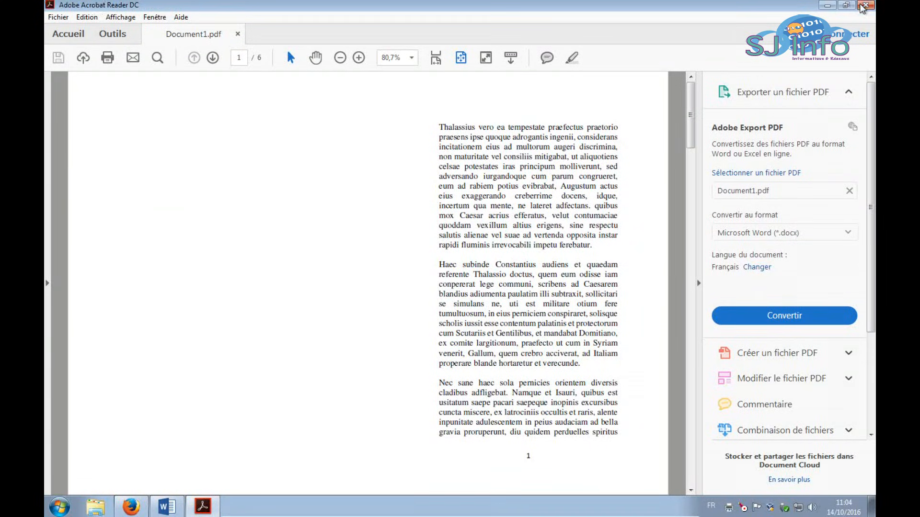
left_click(862, 6)
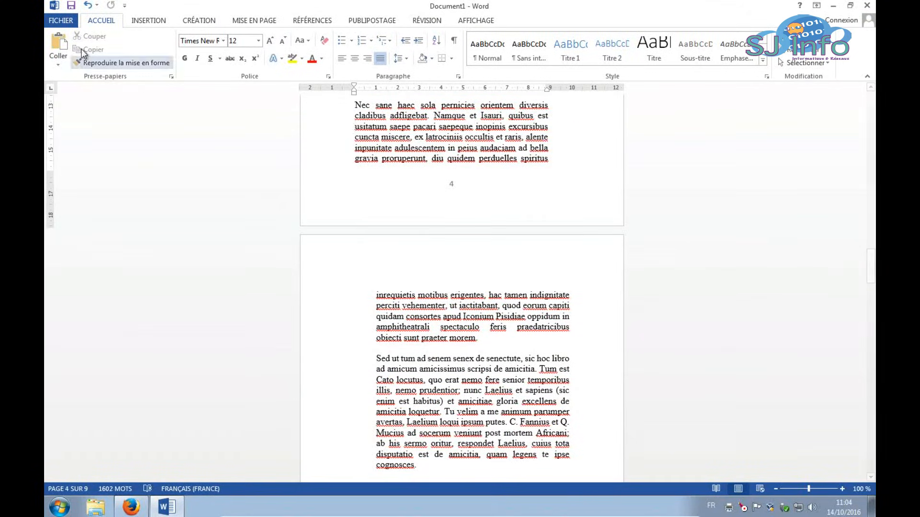
left_click(66, 21)
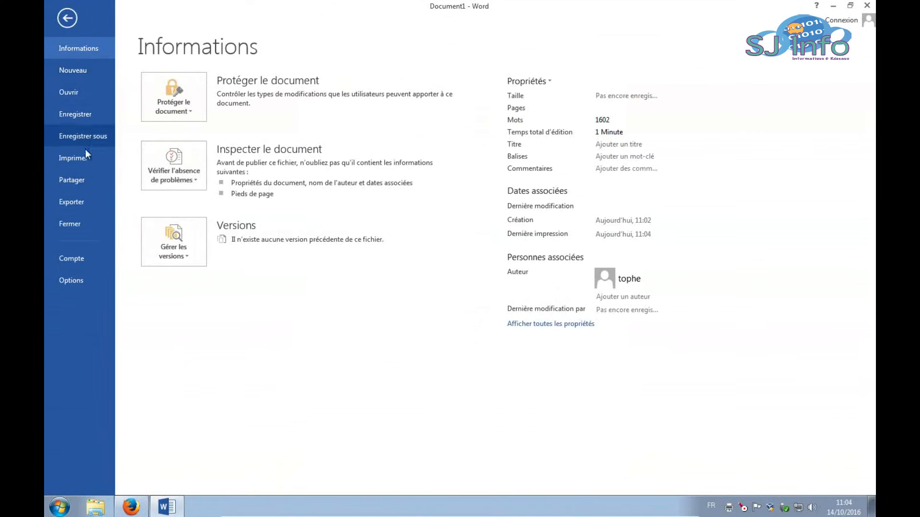
left_click(77, 202)
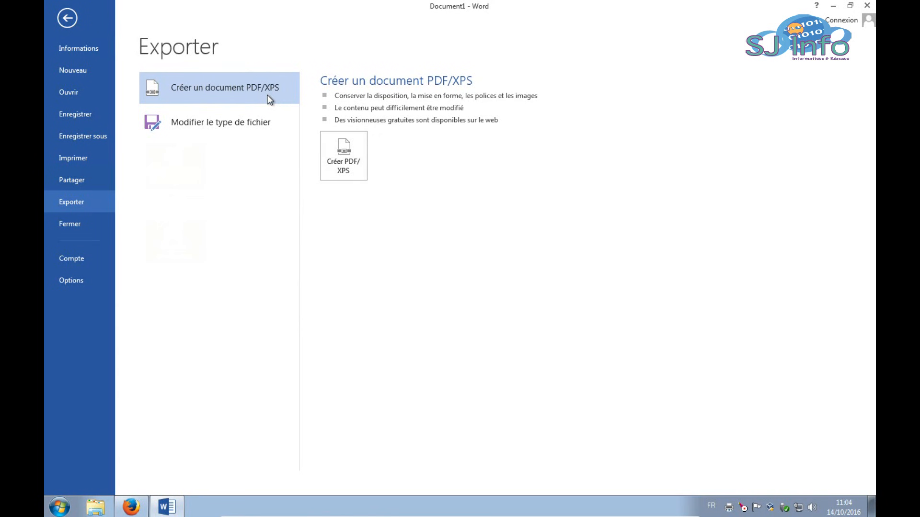
left_click(343, 152)
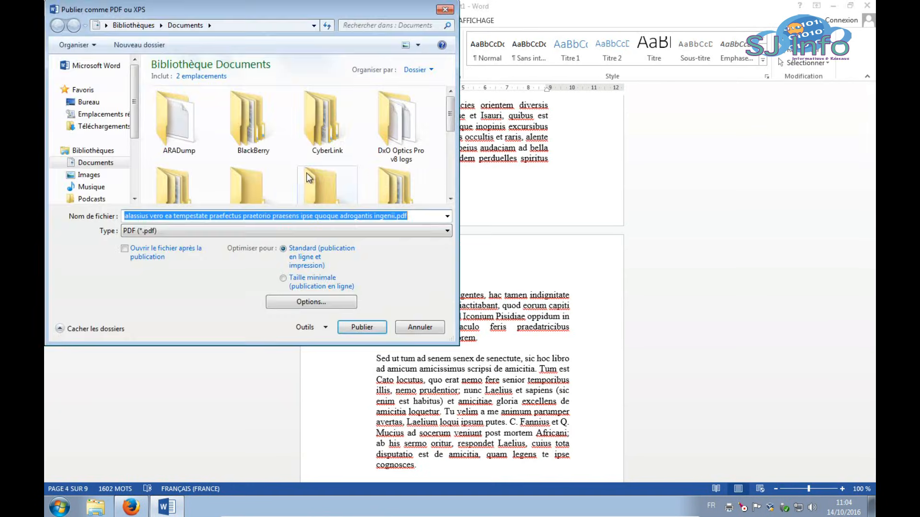
type("test")
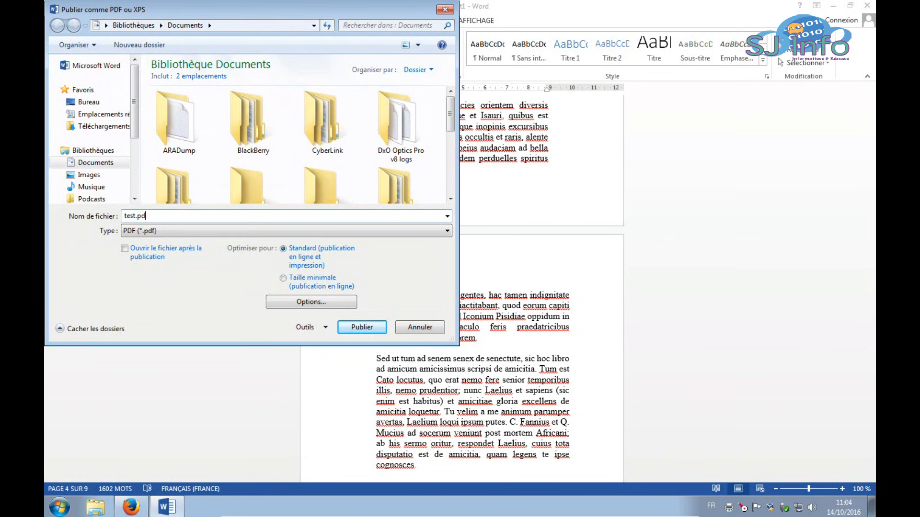
left_click(91, 103)
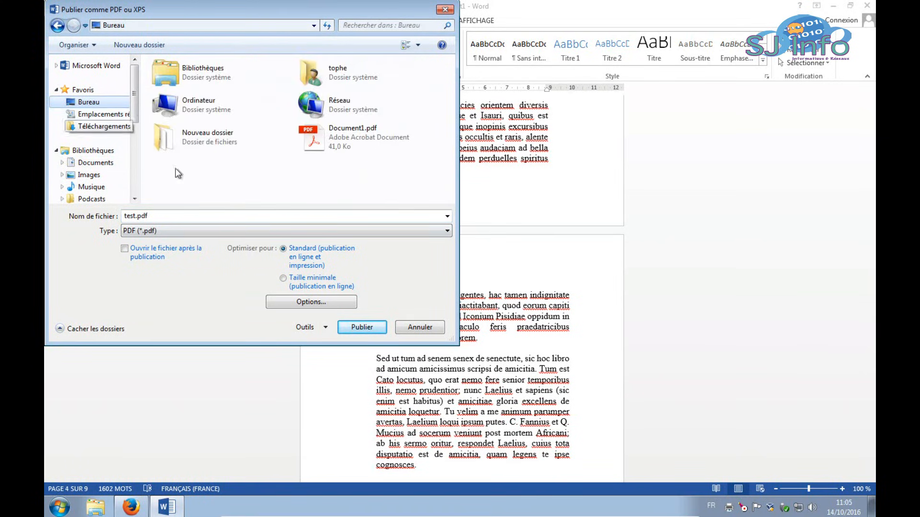
left_click(340, 329)
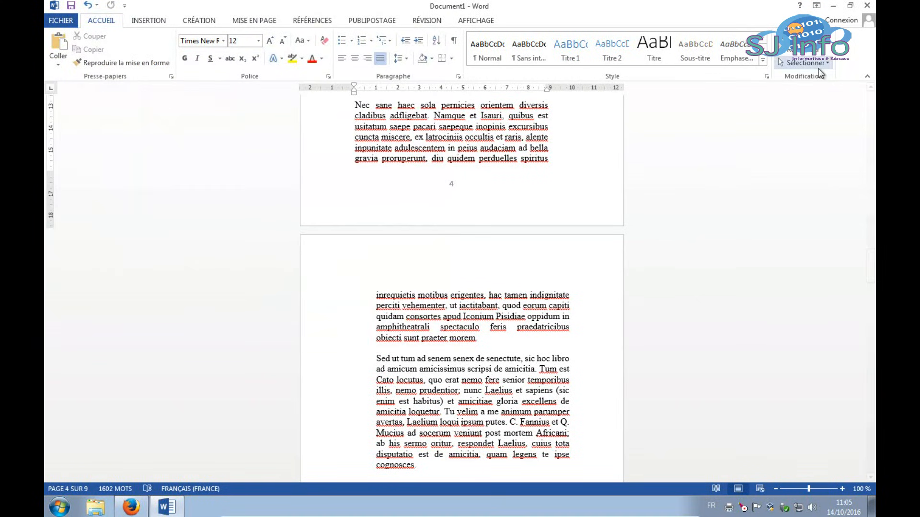
Step: Open the exported test.pdf from the desktop and examine how its pages are laid out
left_click(837, 11)
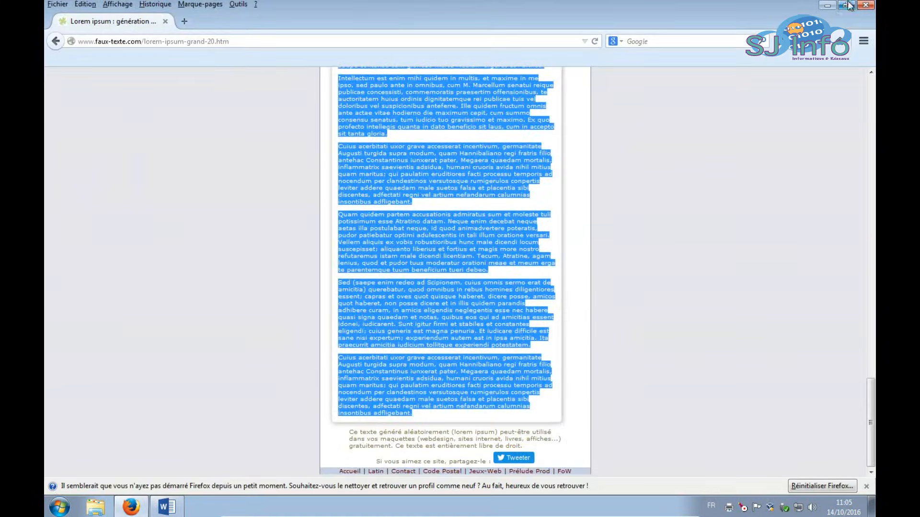
left_click(832, 6)
double_click(127, 81)
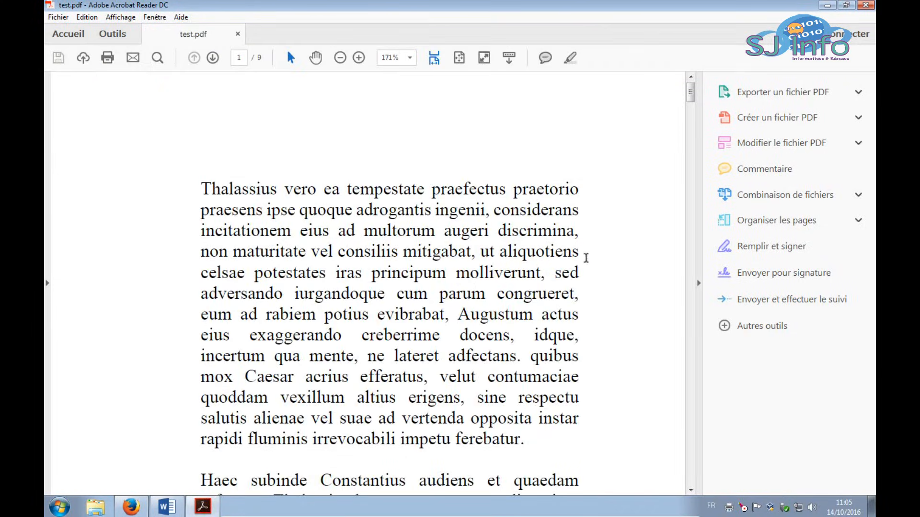
scroll(587, 260, "down", 10)
scroll(587, 257, "down", 20)
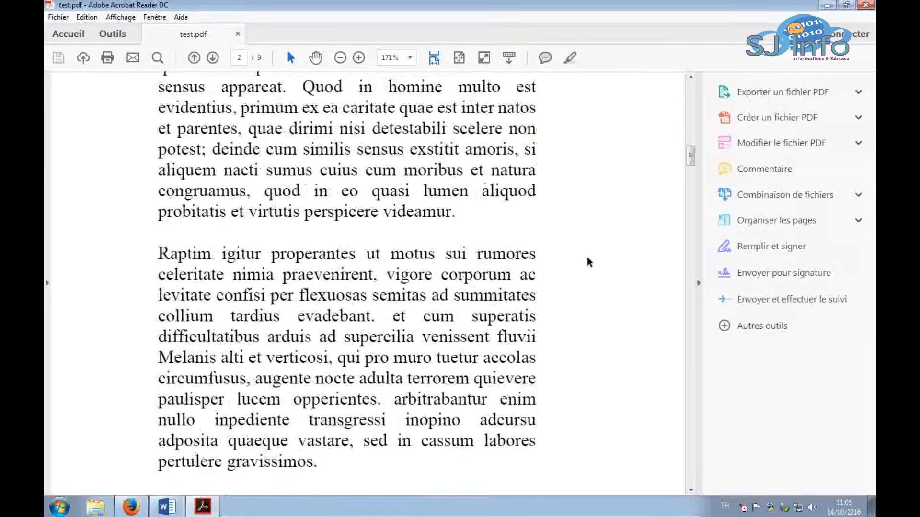
scroll(587, 258, "down", 8)
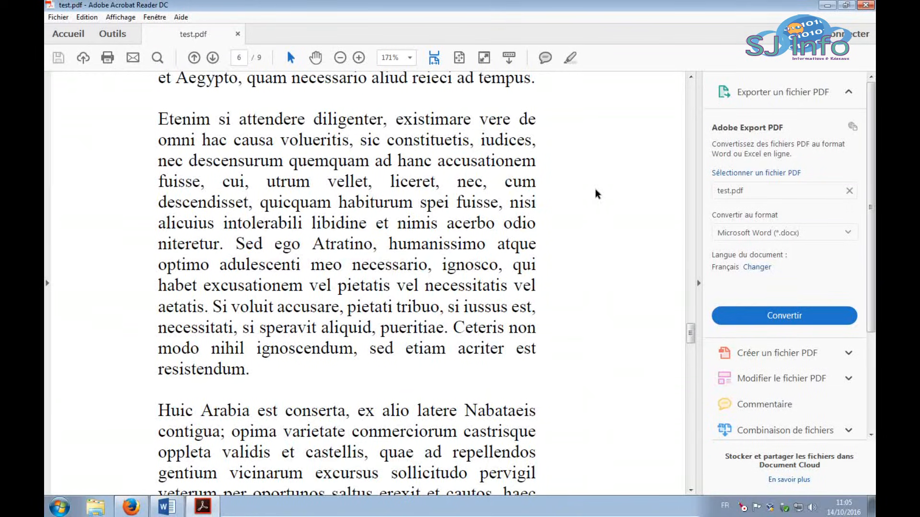
scroll(595, 189, "down", 12)
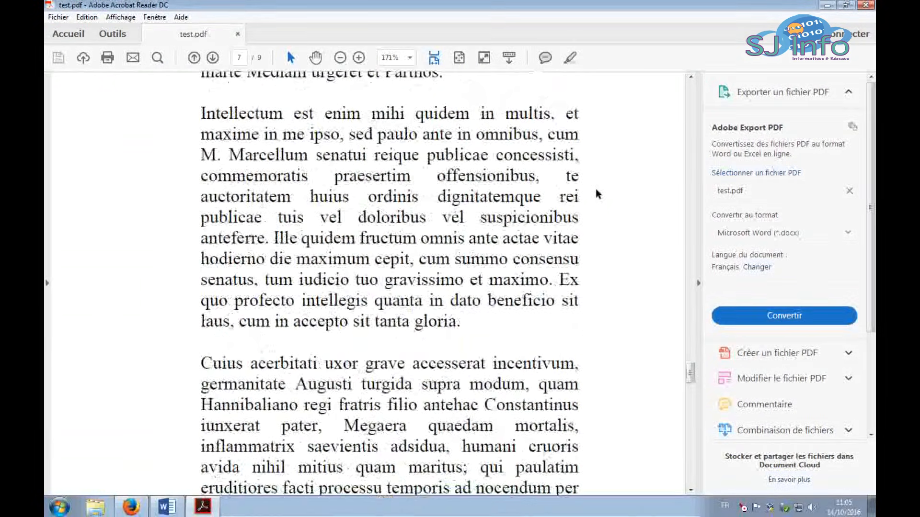
left_click(865, 6)
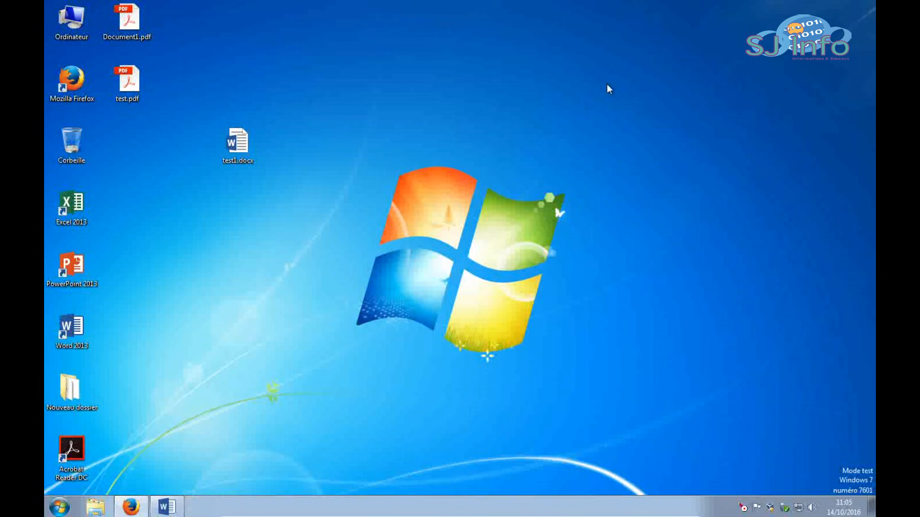
Step: Reopen Document1.pdf from the desktop and examine the order of the page numbers placed side by side
double_click(127, 21)
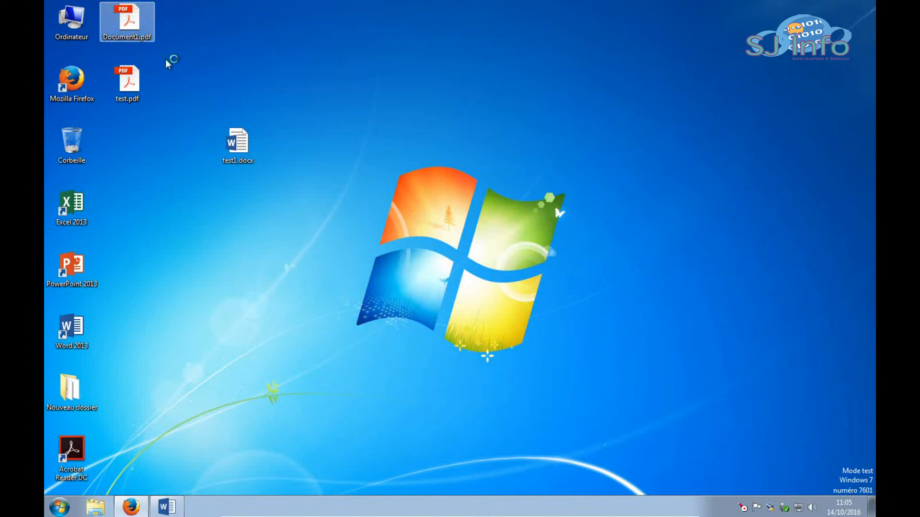
scroll(477, 271, "down", 10)
scroll(477, 270, "up", 10)
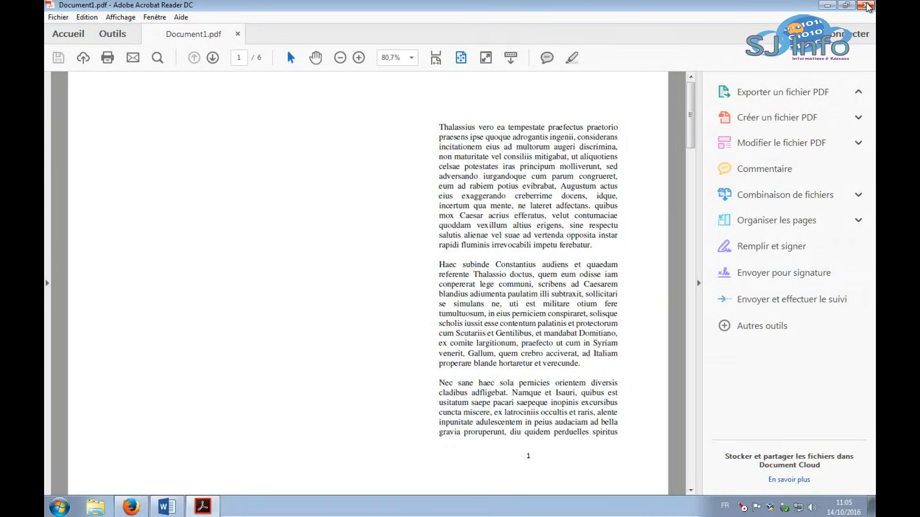
scroll(529, 155, "down", 10)
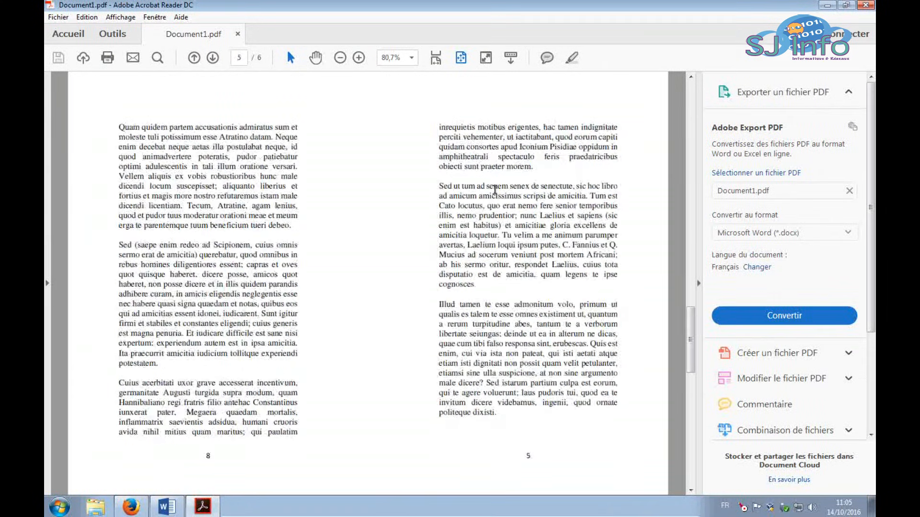
scroll(495, 190, "up", 10)
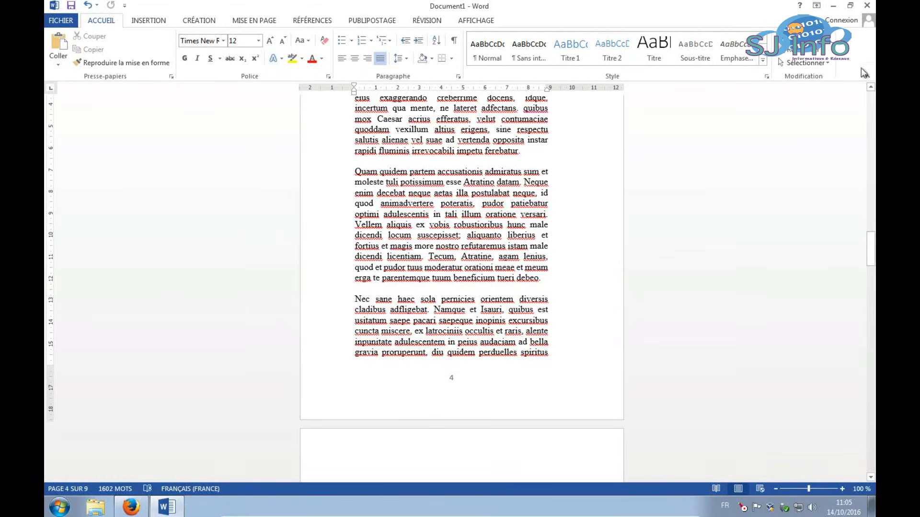
left_click(865, 7)
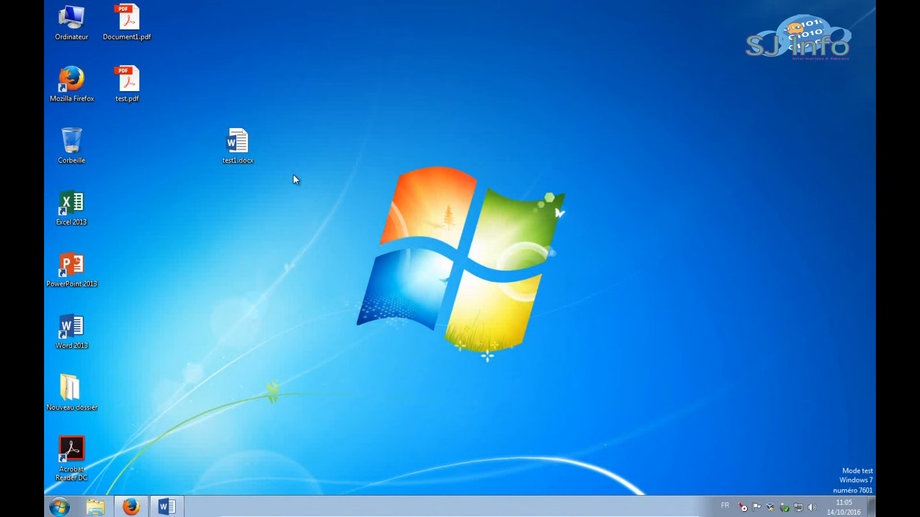
Step: Open test1.docx from the desktop and look through its two-column pages
left_click(257, 148)
double_click(244, 140)
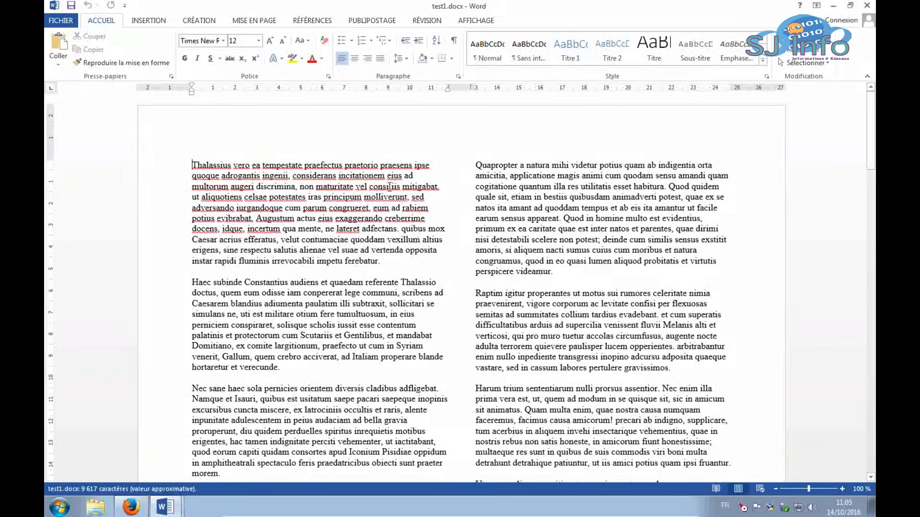
scroll(473, 201, "down", 6)
scroll(474, 200, "down", 20)
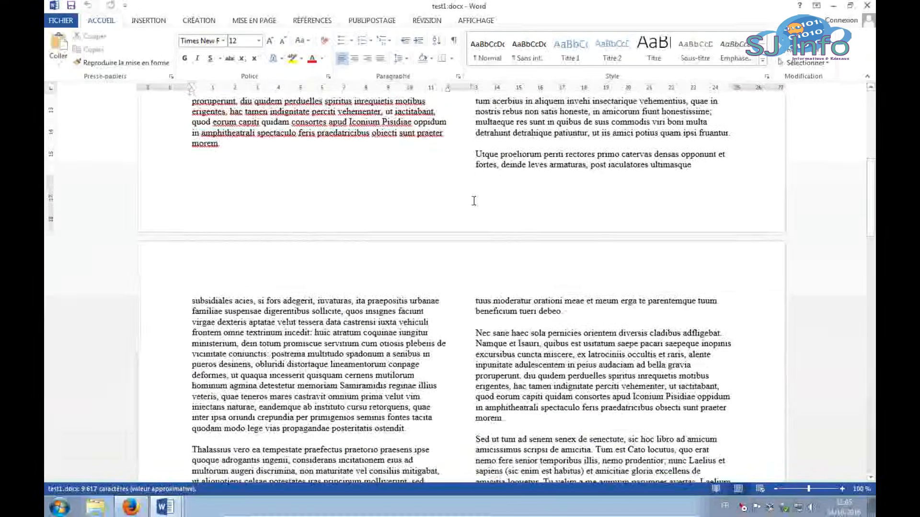
scroll(474, 200, "down", 15)
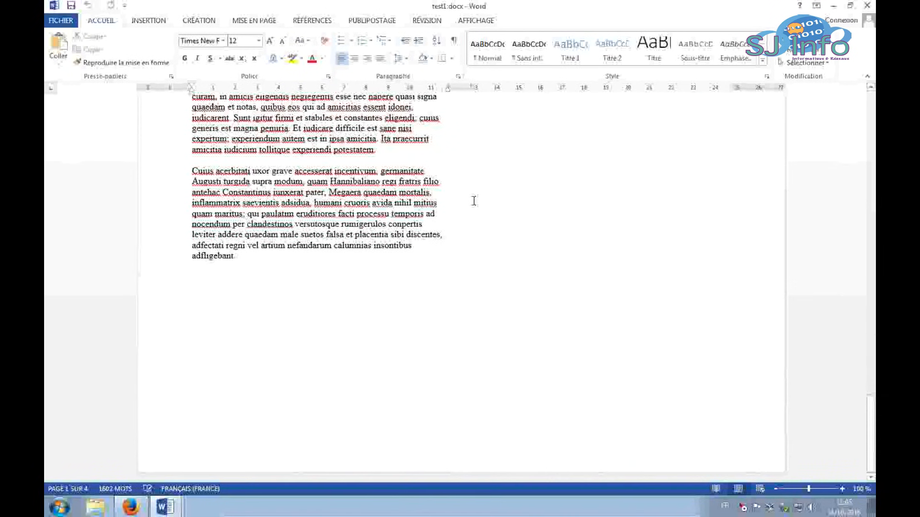
scroll(474, 201, "up", 14)
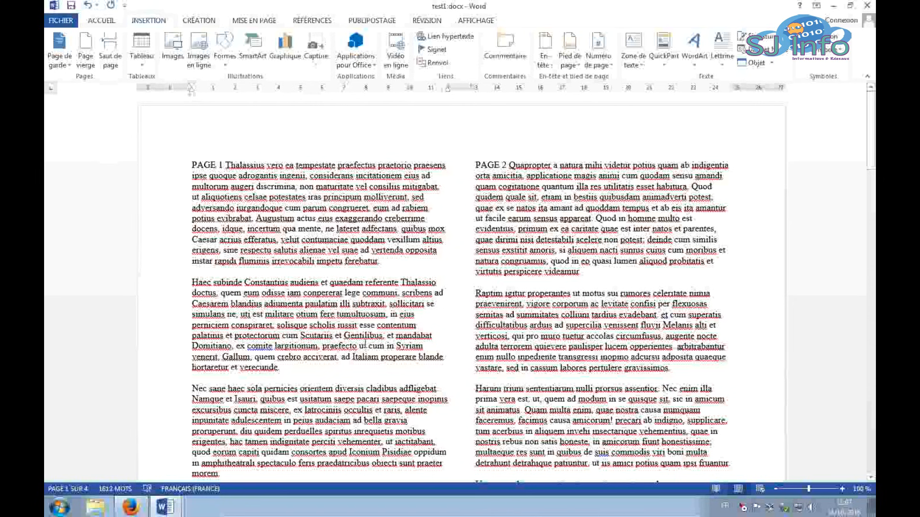
scroll(373, 294, "down", 8)
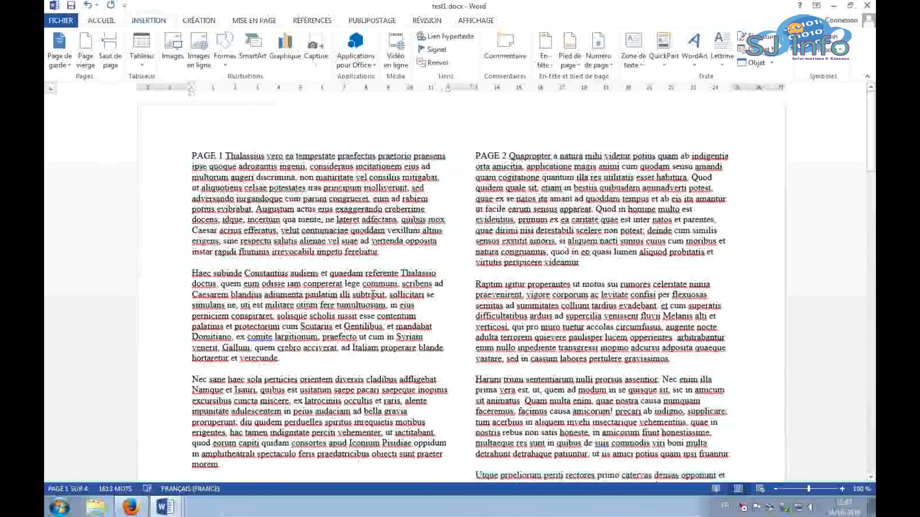
scroll(373, 294, "up", 8)
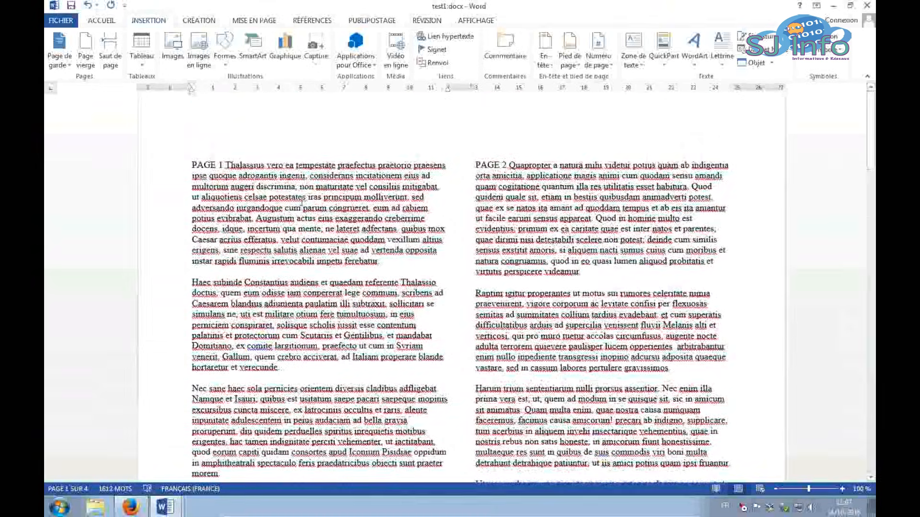
Step: Set the page orientation of test1.docx to portrait and lay out its text in a single column
left_click(255, 21)
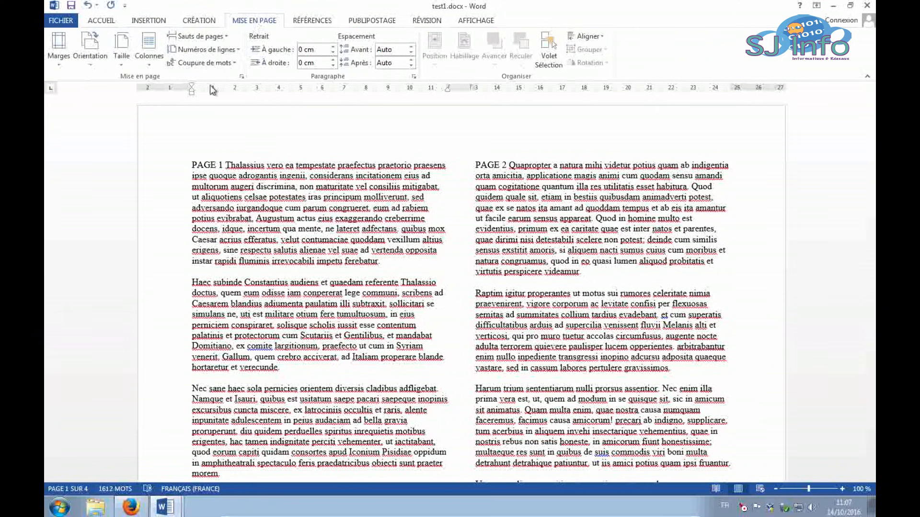
left_click(94, 66)
left_click(100, 84)
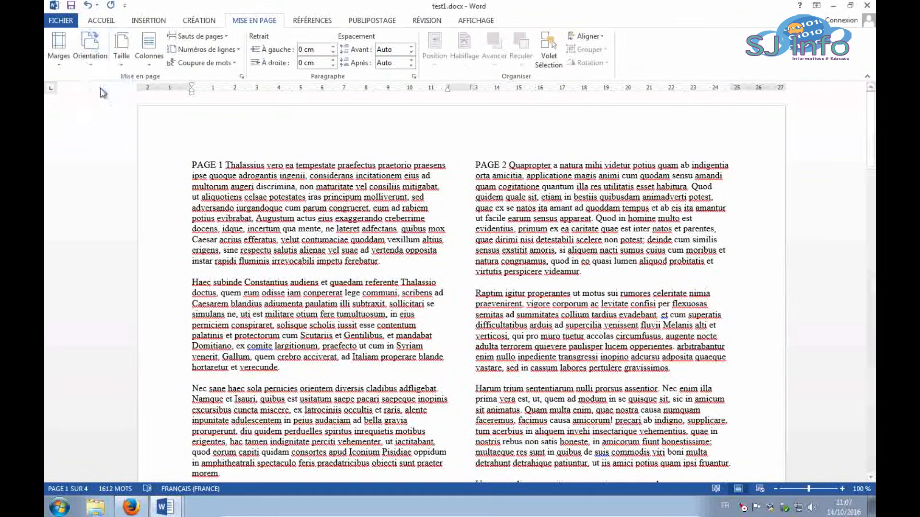
scroll(397, 272, "up", 15)
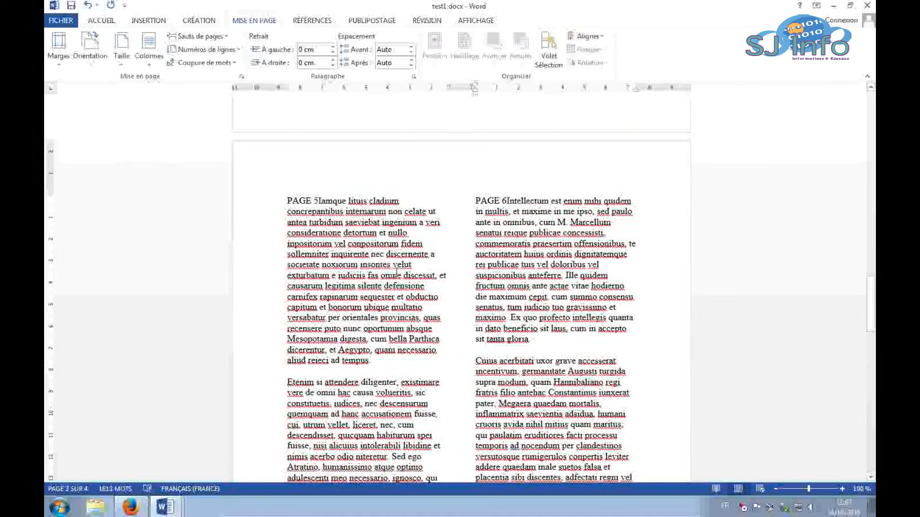
left_click(149, 46)
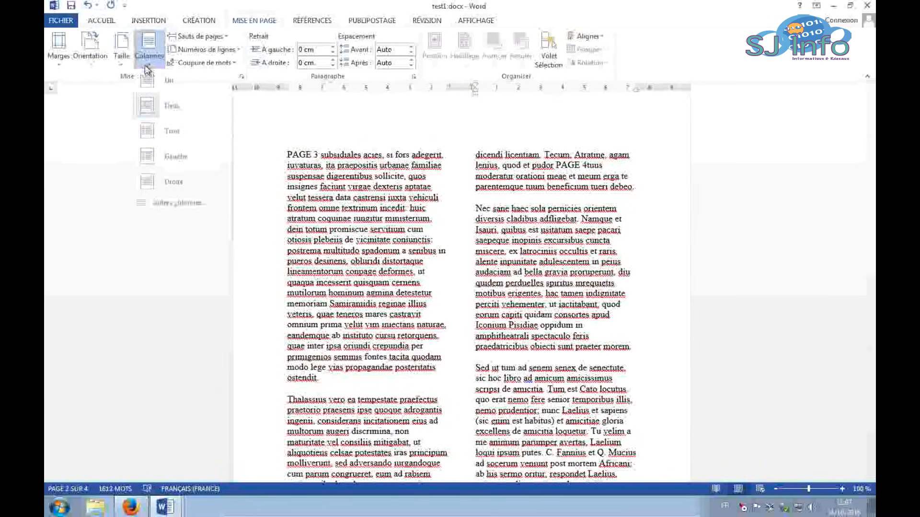
left_click(158, 91)
scroll(481, 231, "down", 3)
scroll(498, 234, "up", 9)
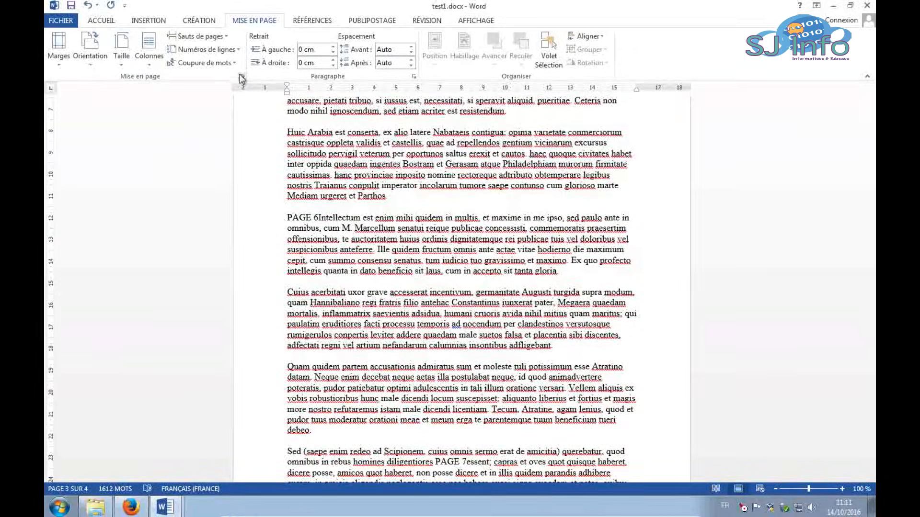
Step: Apply the Disposition Livre multiple-page layout to test1.docx with a 1 cm binding gutter
left_click(242, 77)
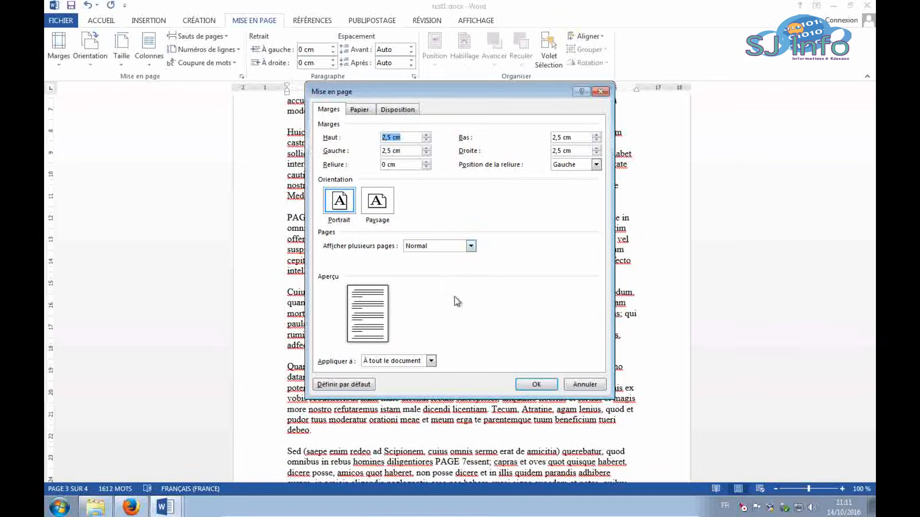
left_click(439, 246)
left_click(446, 274)
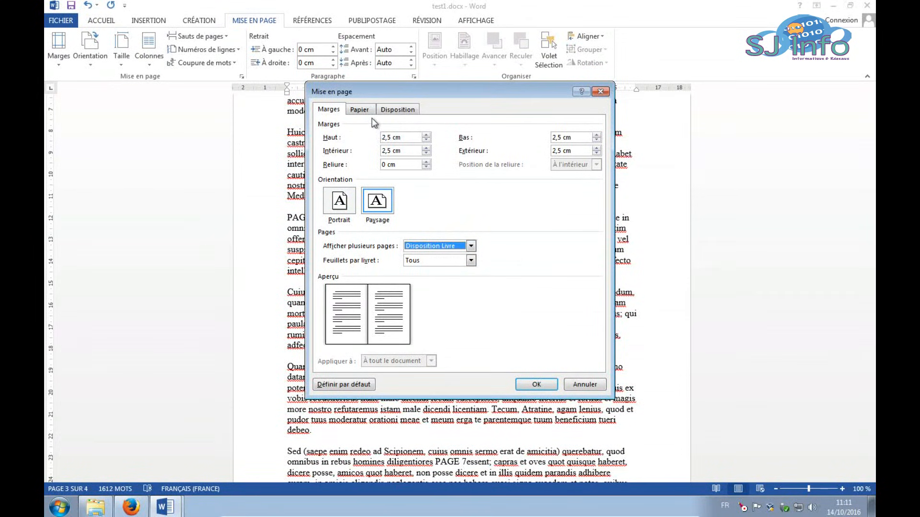
left_click(426, 162)
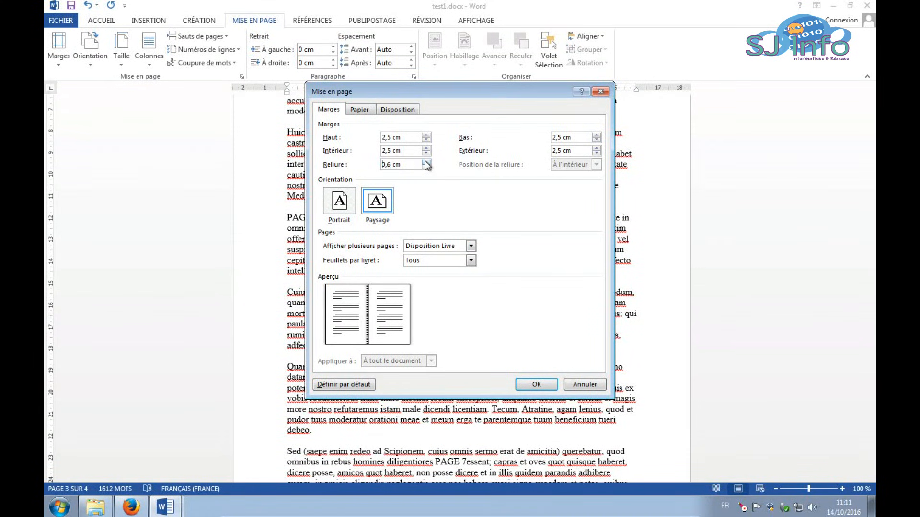
left_click(361, 110)
left_click(328, 111)
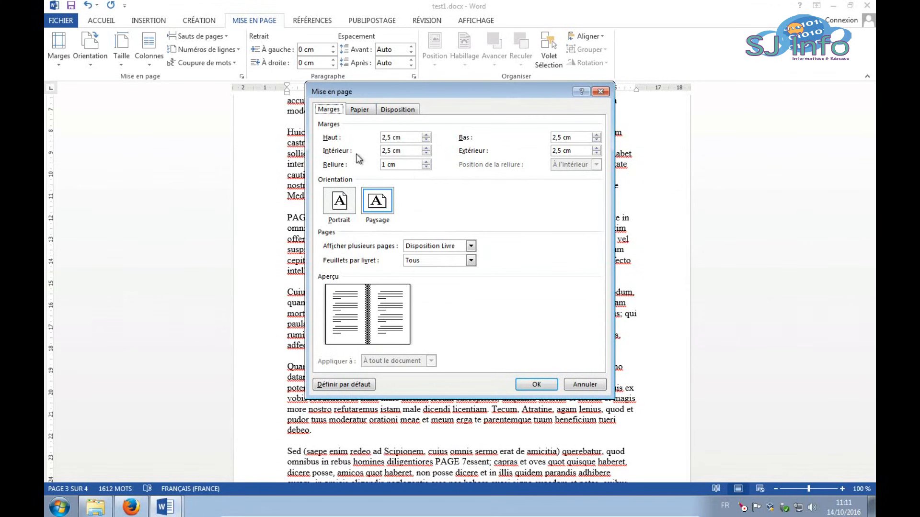
left_click(536, 384)
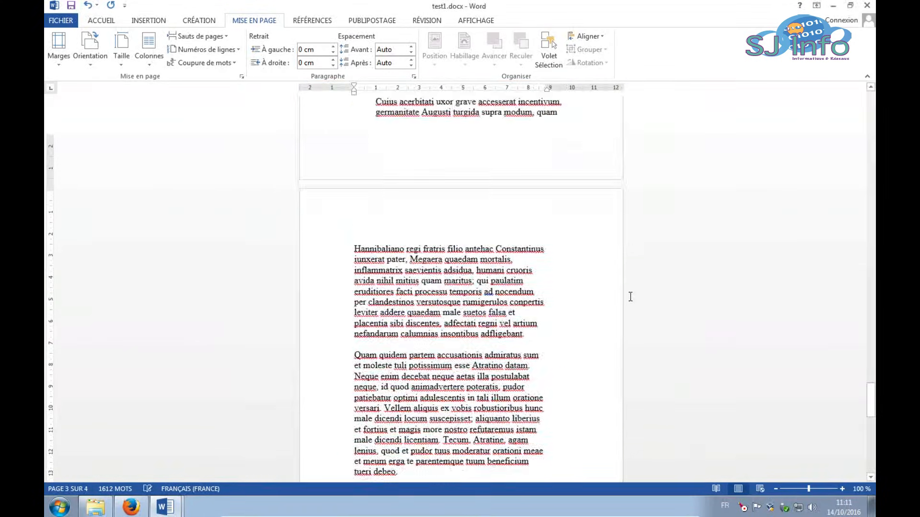
Step: Return to the first pages of test1.docx and switch the ruler display off and back on
left_click_drag(871, 278, 832, 91)
scroll(644, 263, "down", 10)
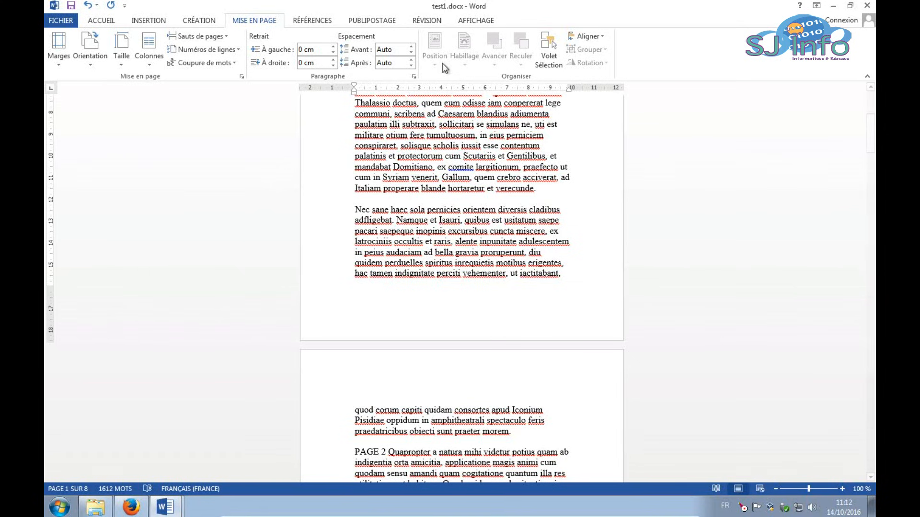
left_click(472, 21)
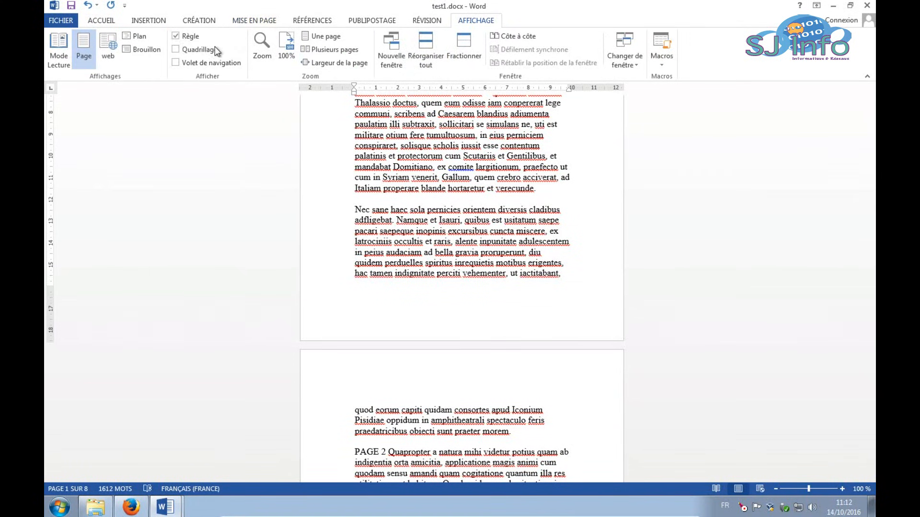
left_click(176, 37)
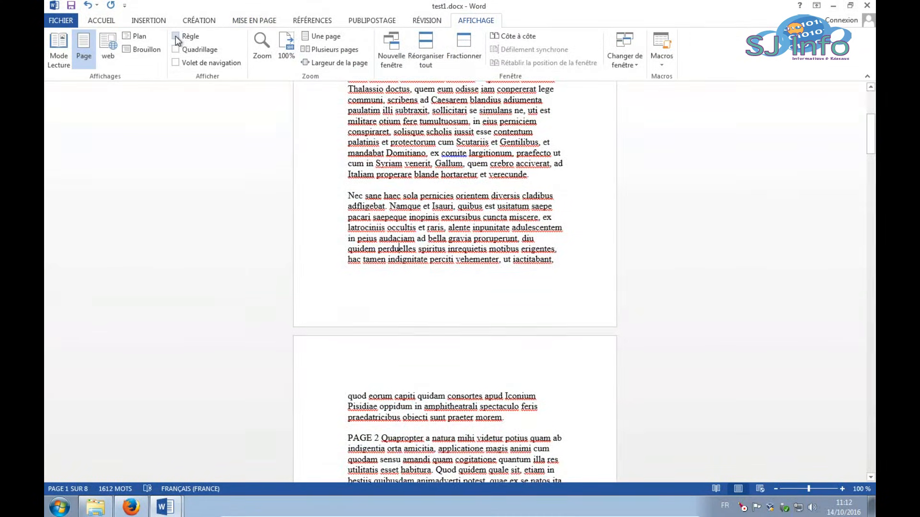
left_click(176, 36)
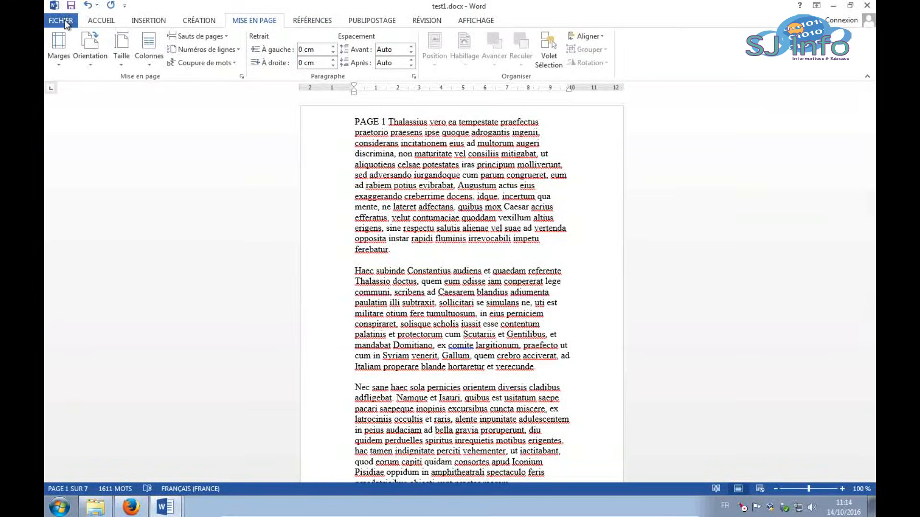
Step: Print all pages of test1.docx with the PDFCreator printer and save the result on the desktop as test1.pdf
left_click(61, 21)
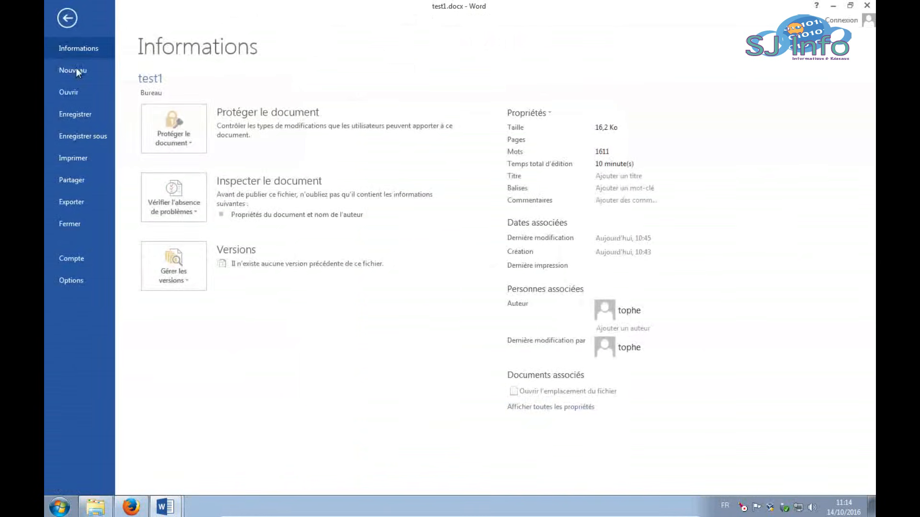
left_click(76, 159)
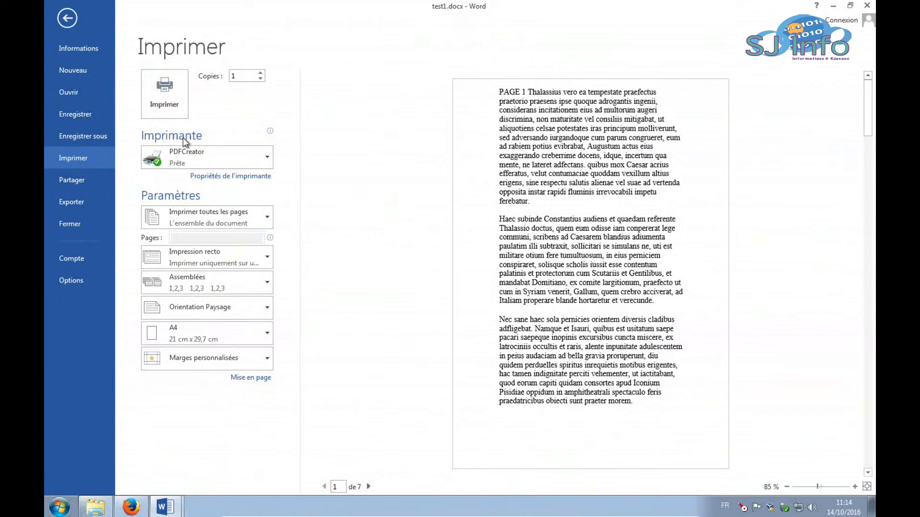
left_click(164, 99)
scroll(421, 194, "down", 15)
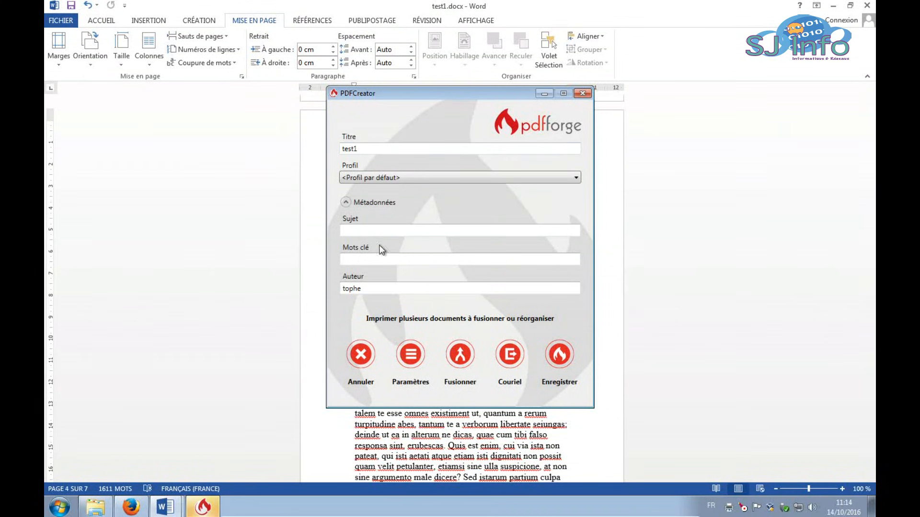
left_click(559, 355)
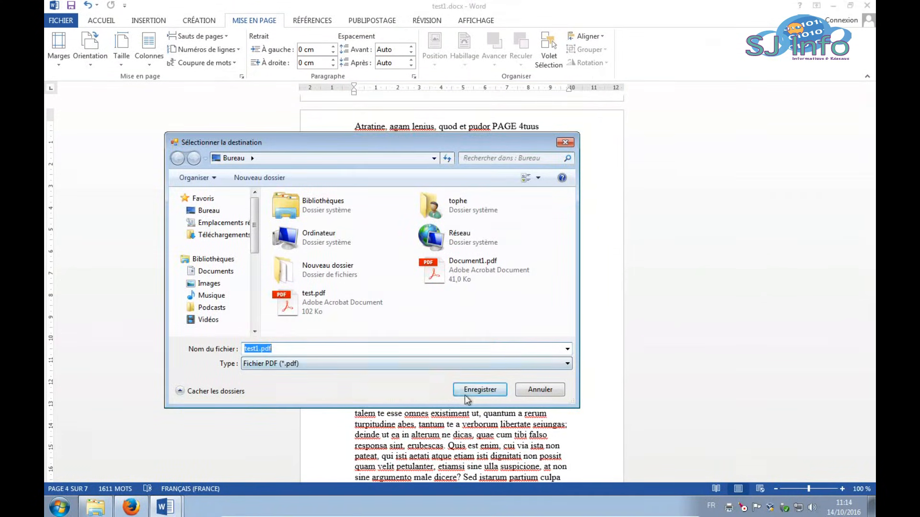
left_click(465, 394)
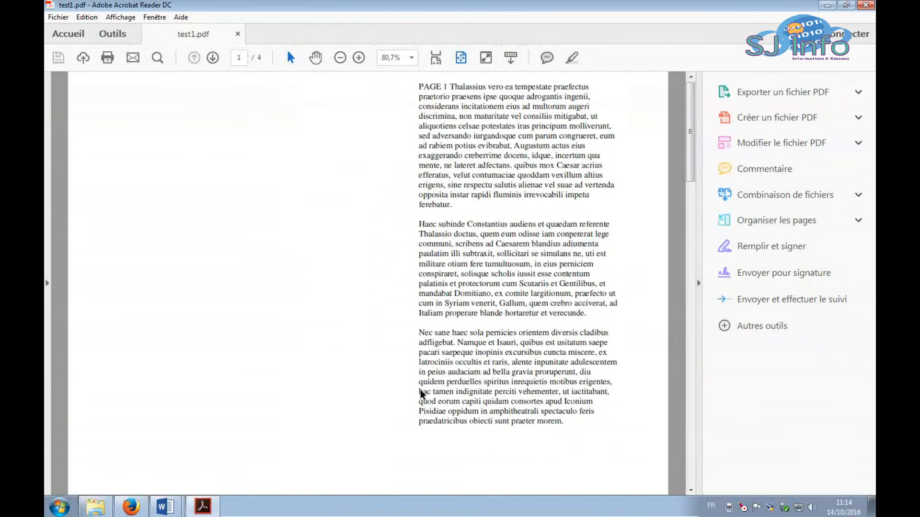
Step: Look through test1.pdf to examine how the booklet pages are paired on each sheet
scroll(512, 259, "down", 10)
scroll(520, 274, "down", 5)
scroll(520, 273, "up", 5)
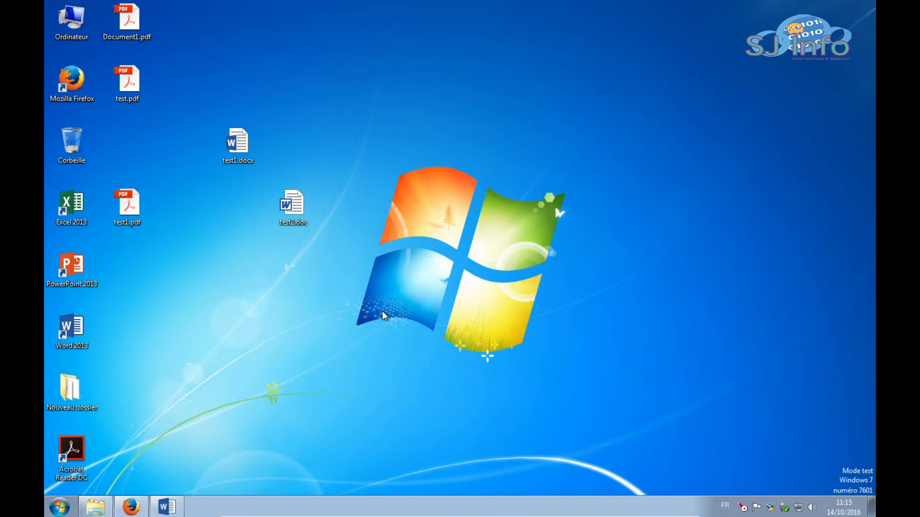